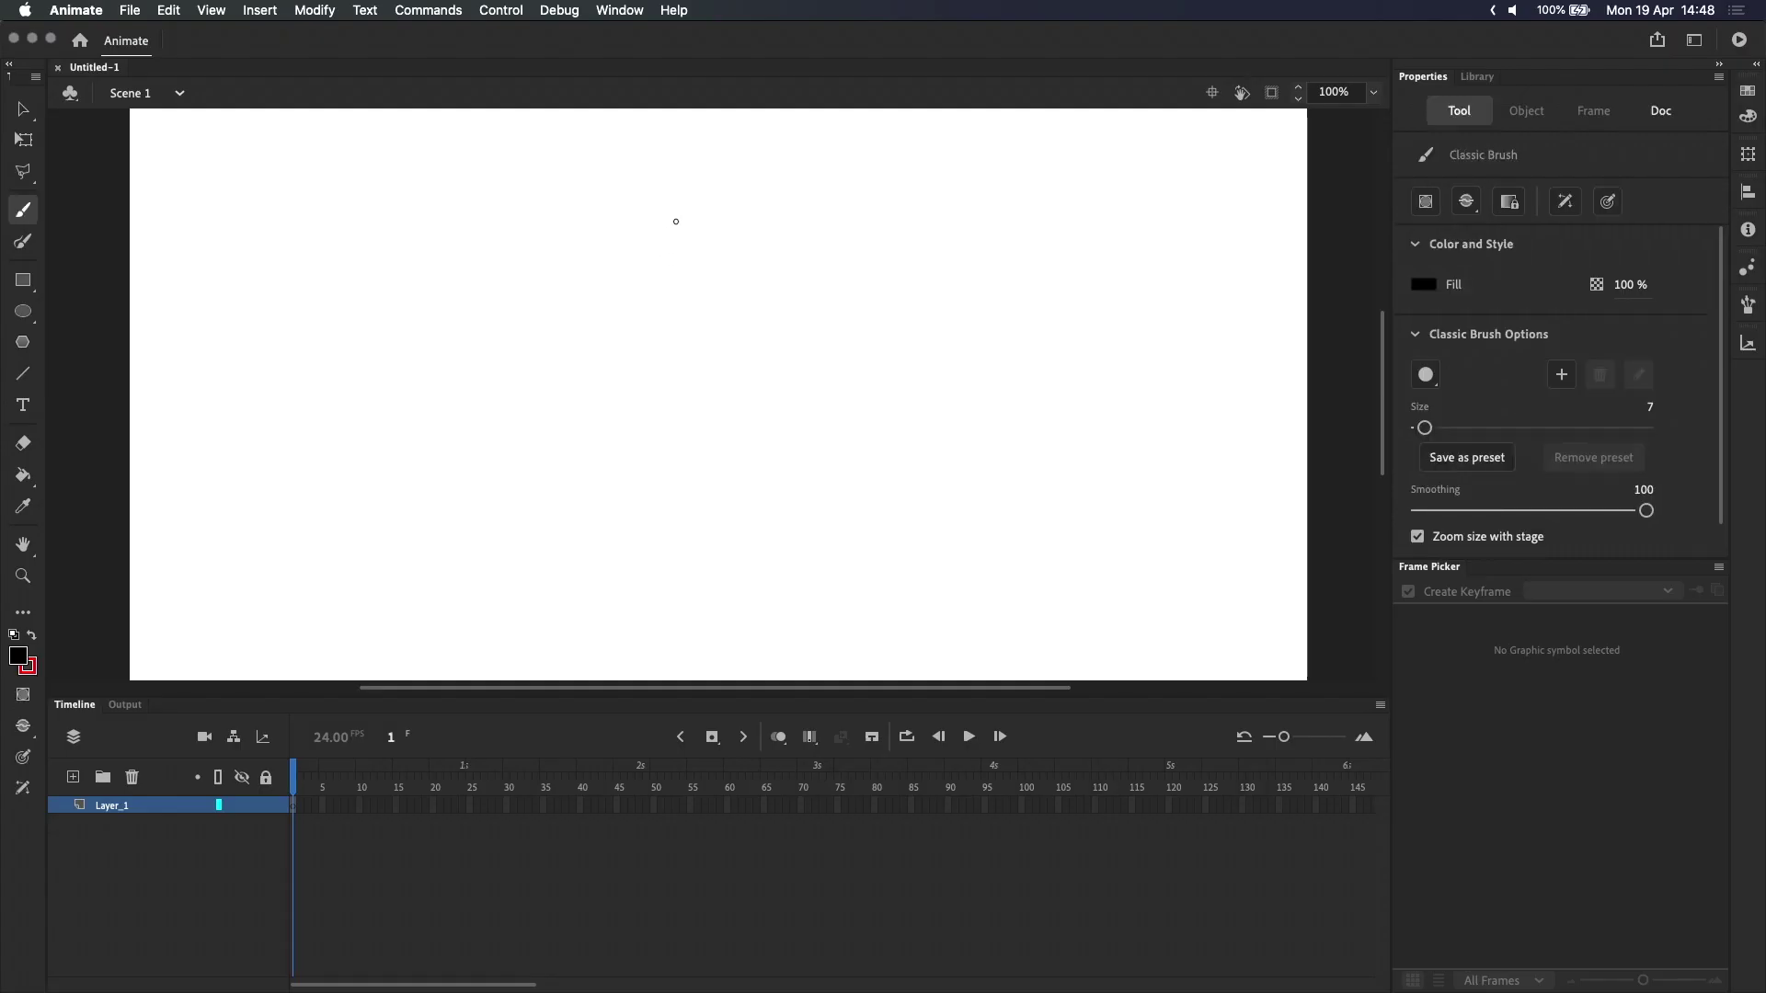
# - Draw a closed freehand black circle outline near the middle of the stage with the Classic Brush
pyautogui.moveTo(682, 221)
pyautogui.mouseDown()
pyautogui.moveTo(584, 278)
pyautogui.moveTo(561, 402)
pyautogui.moveTo(635, 502)
pyautogui.moveTo(772, 540)
pyautogui.moveTo(907, 462)
pyautogui.moveTo(906, 310)
pyautogui.moveTo(803, 226)
pyautogui.moveTo(681, 221)
pyautogui.mouseUp()
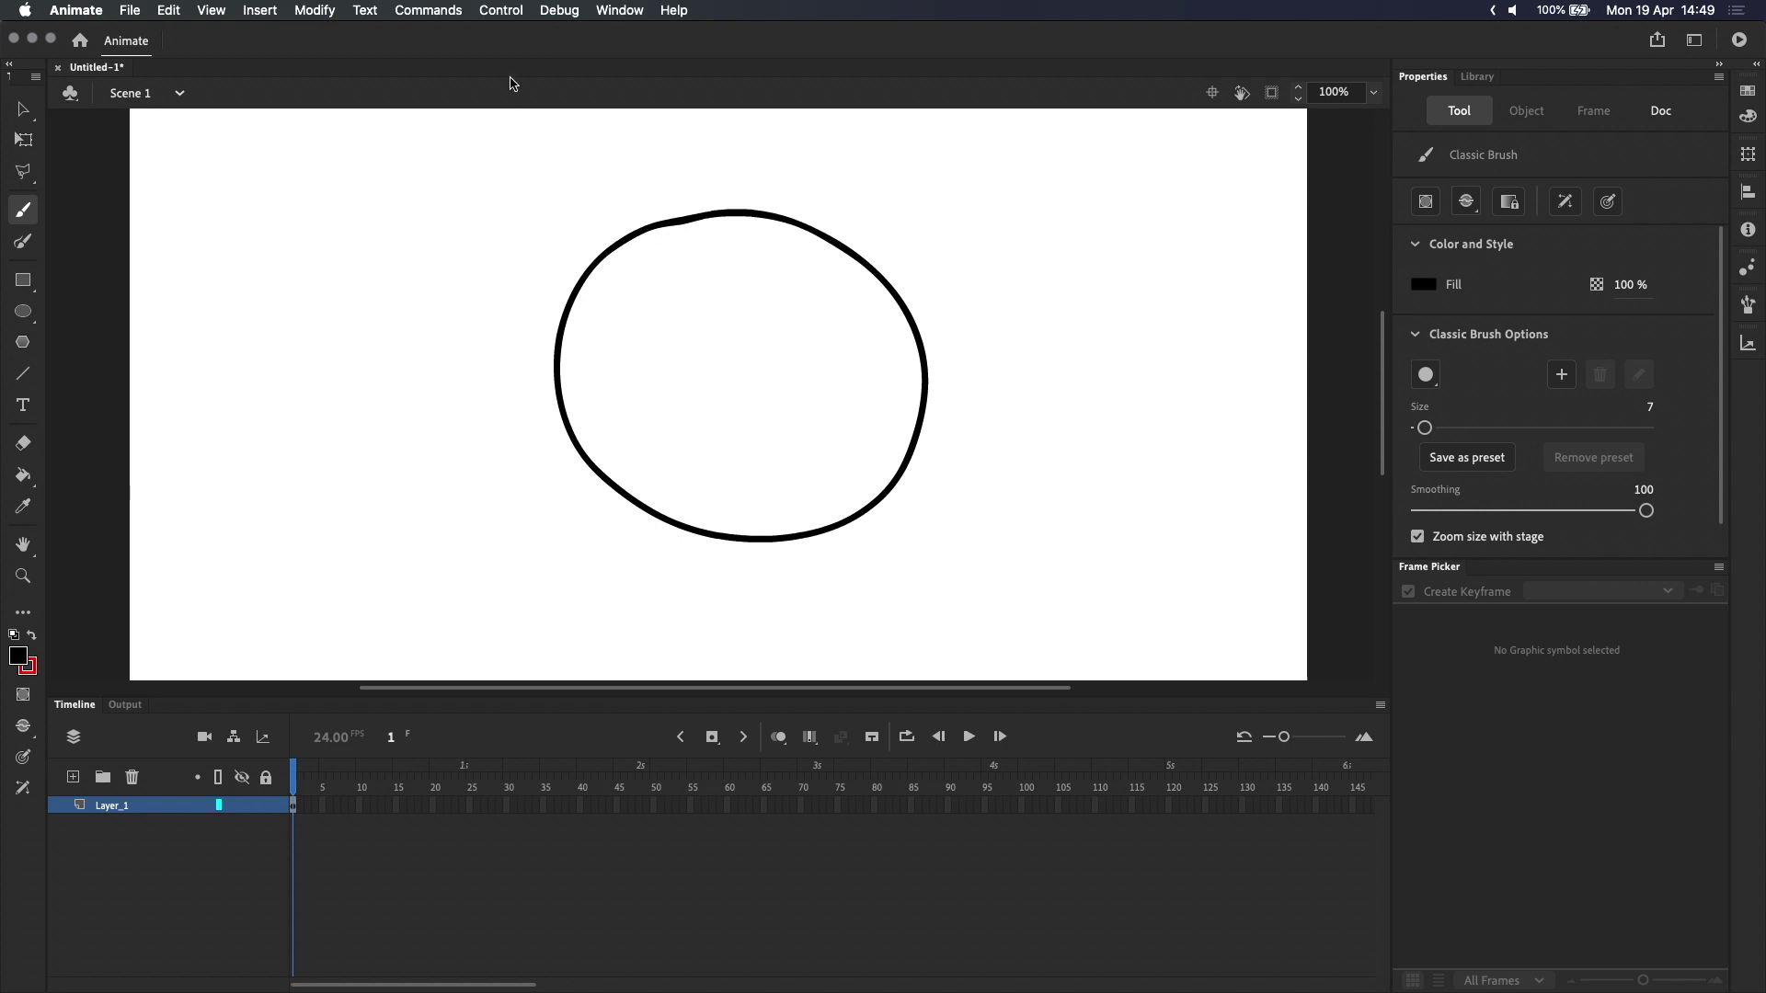
pyautogui.click(620, 11)
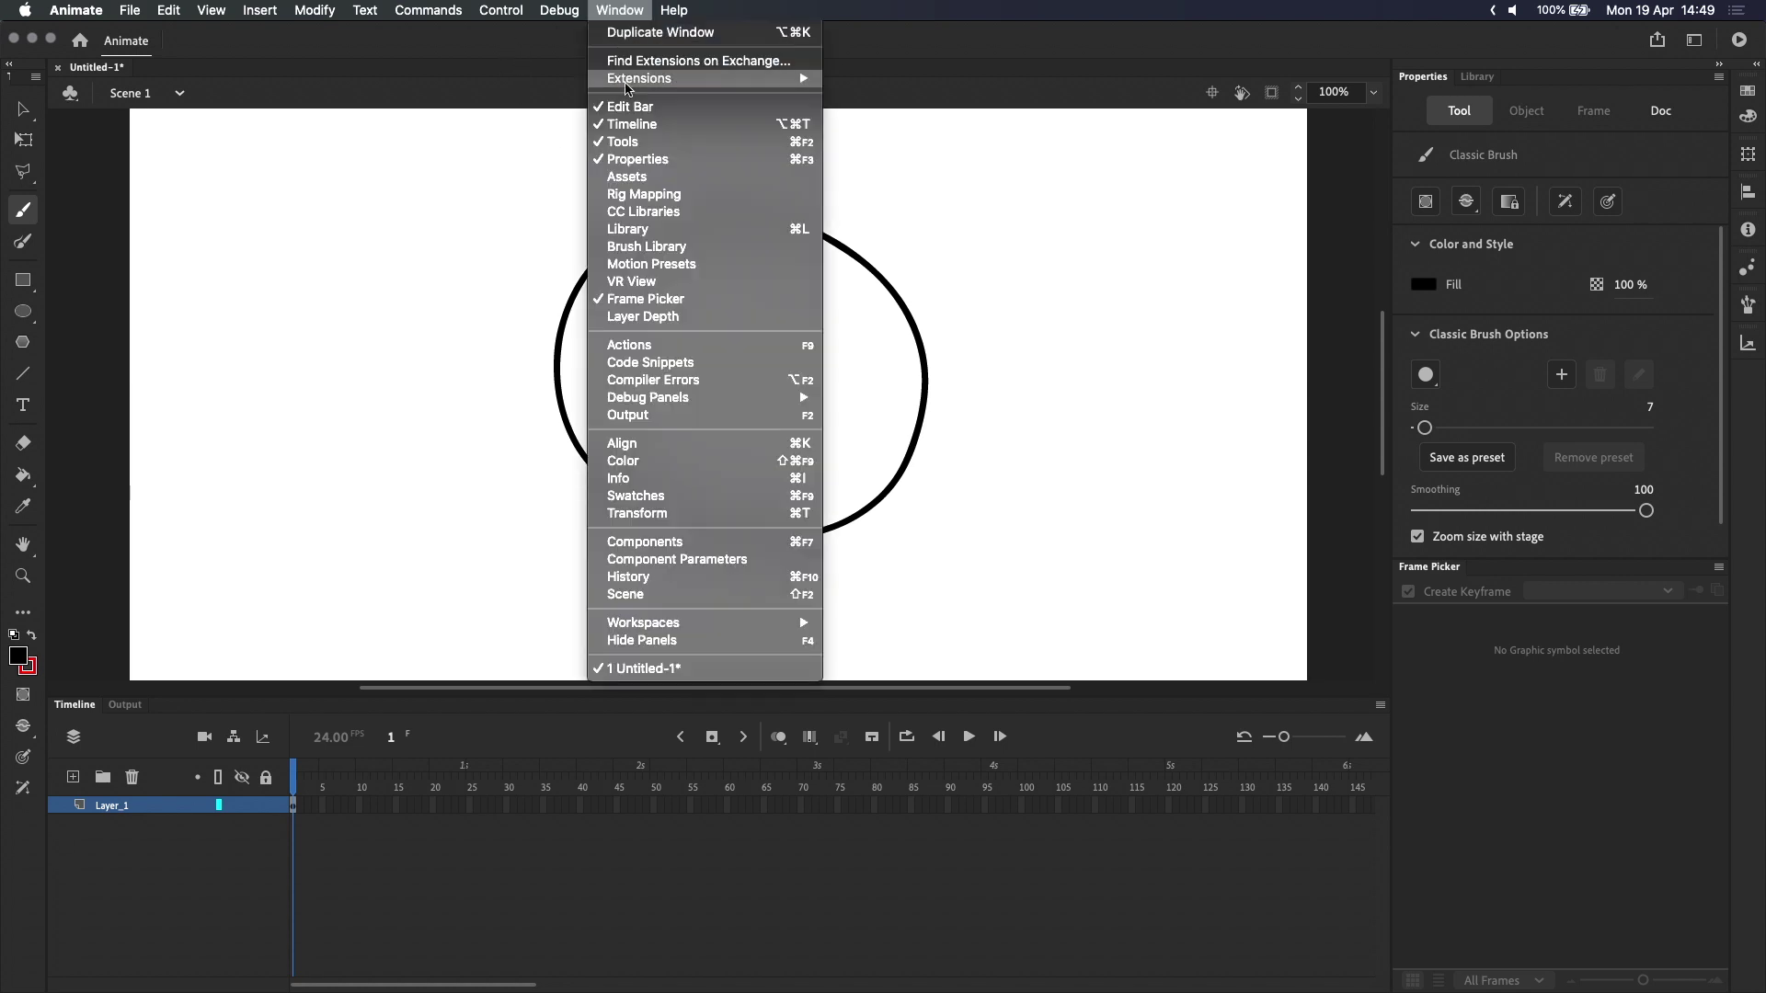
# - Open the Color panel and undock it into a floating window over the stage
pyautogui.click(651, 462)
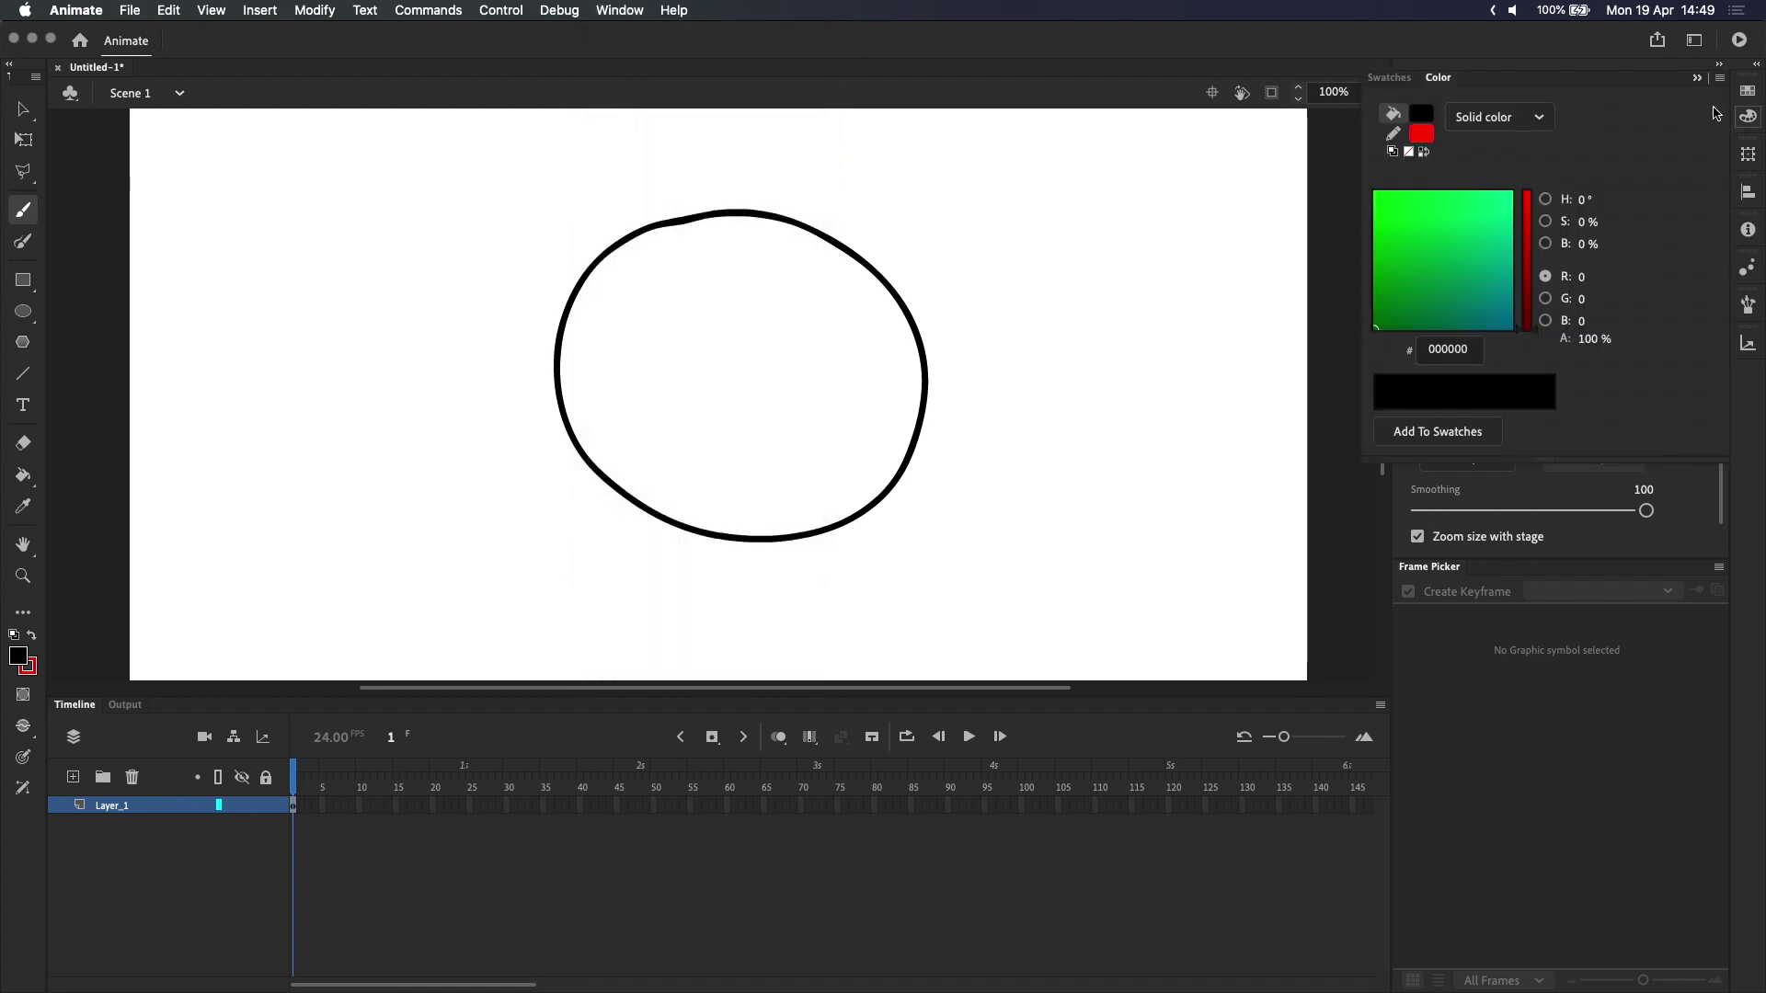
pyautogui.click(1746, 119)
pyautogui.click(1746, 121)
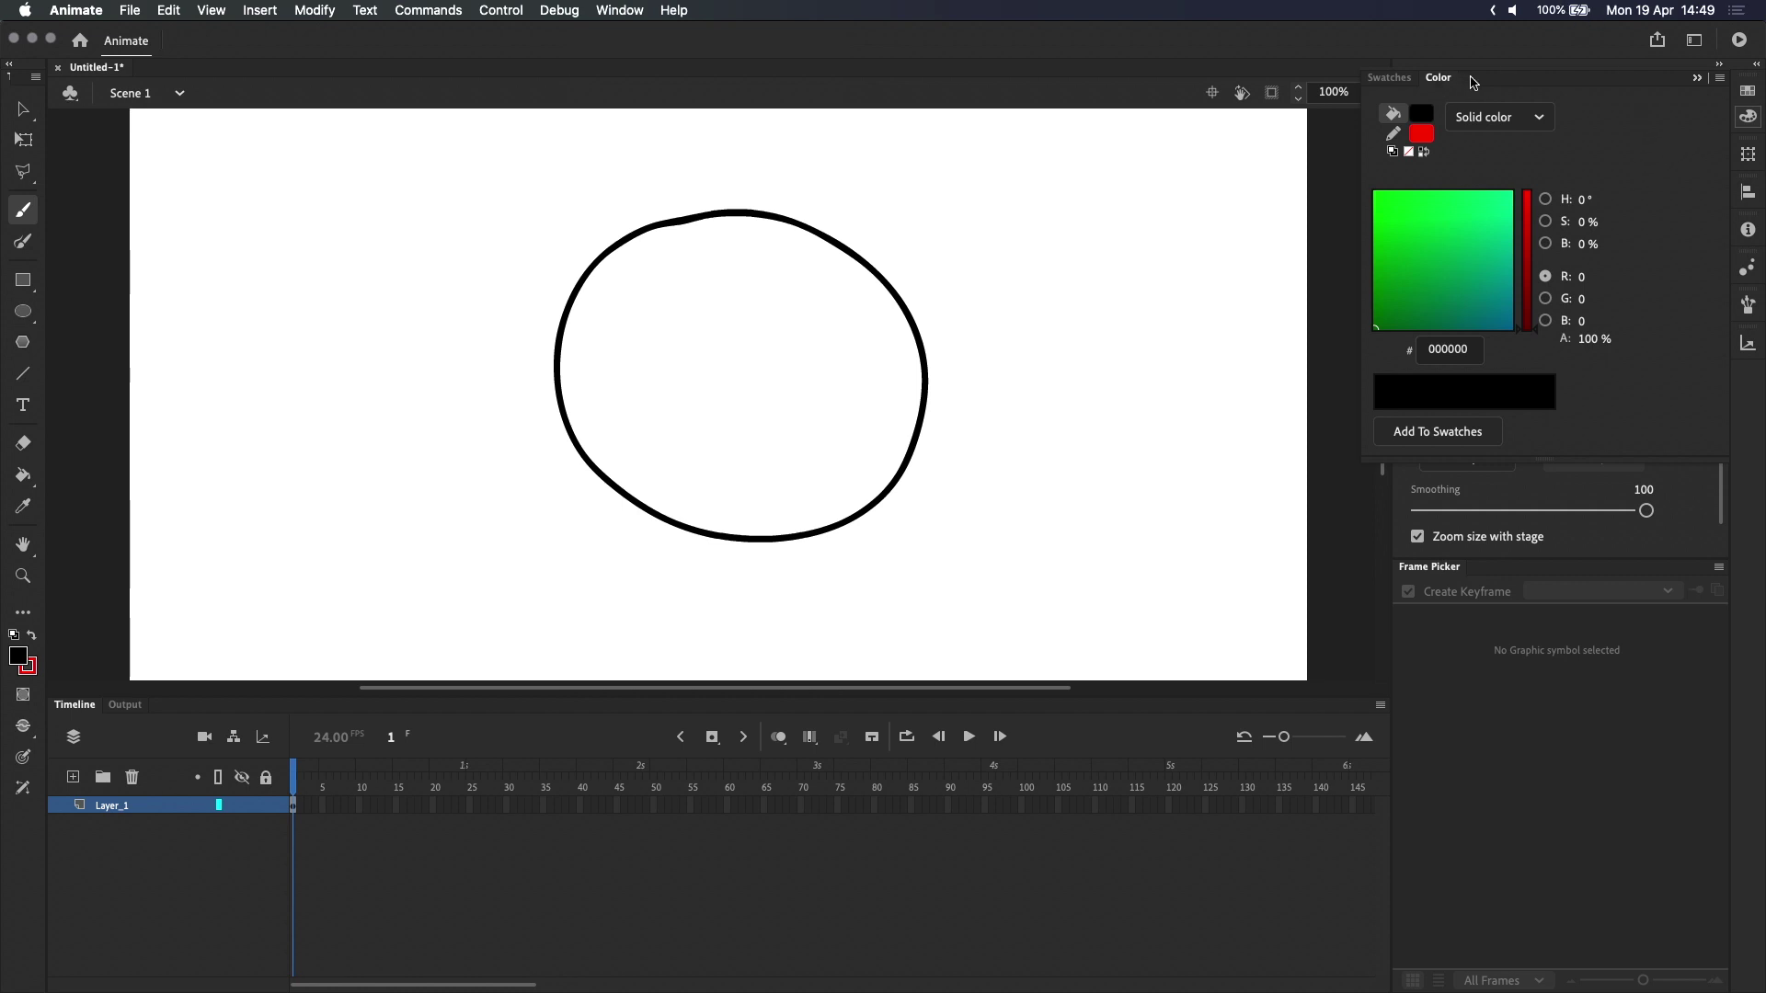
pyautogui.moveTo(1473, 82); pyautogui.dragTo(1084, 160)
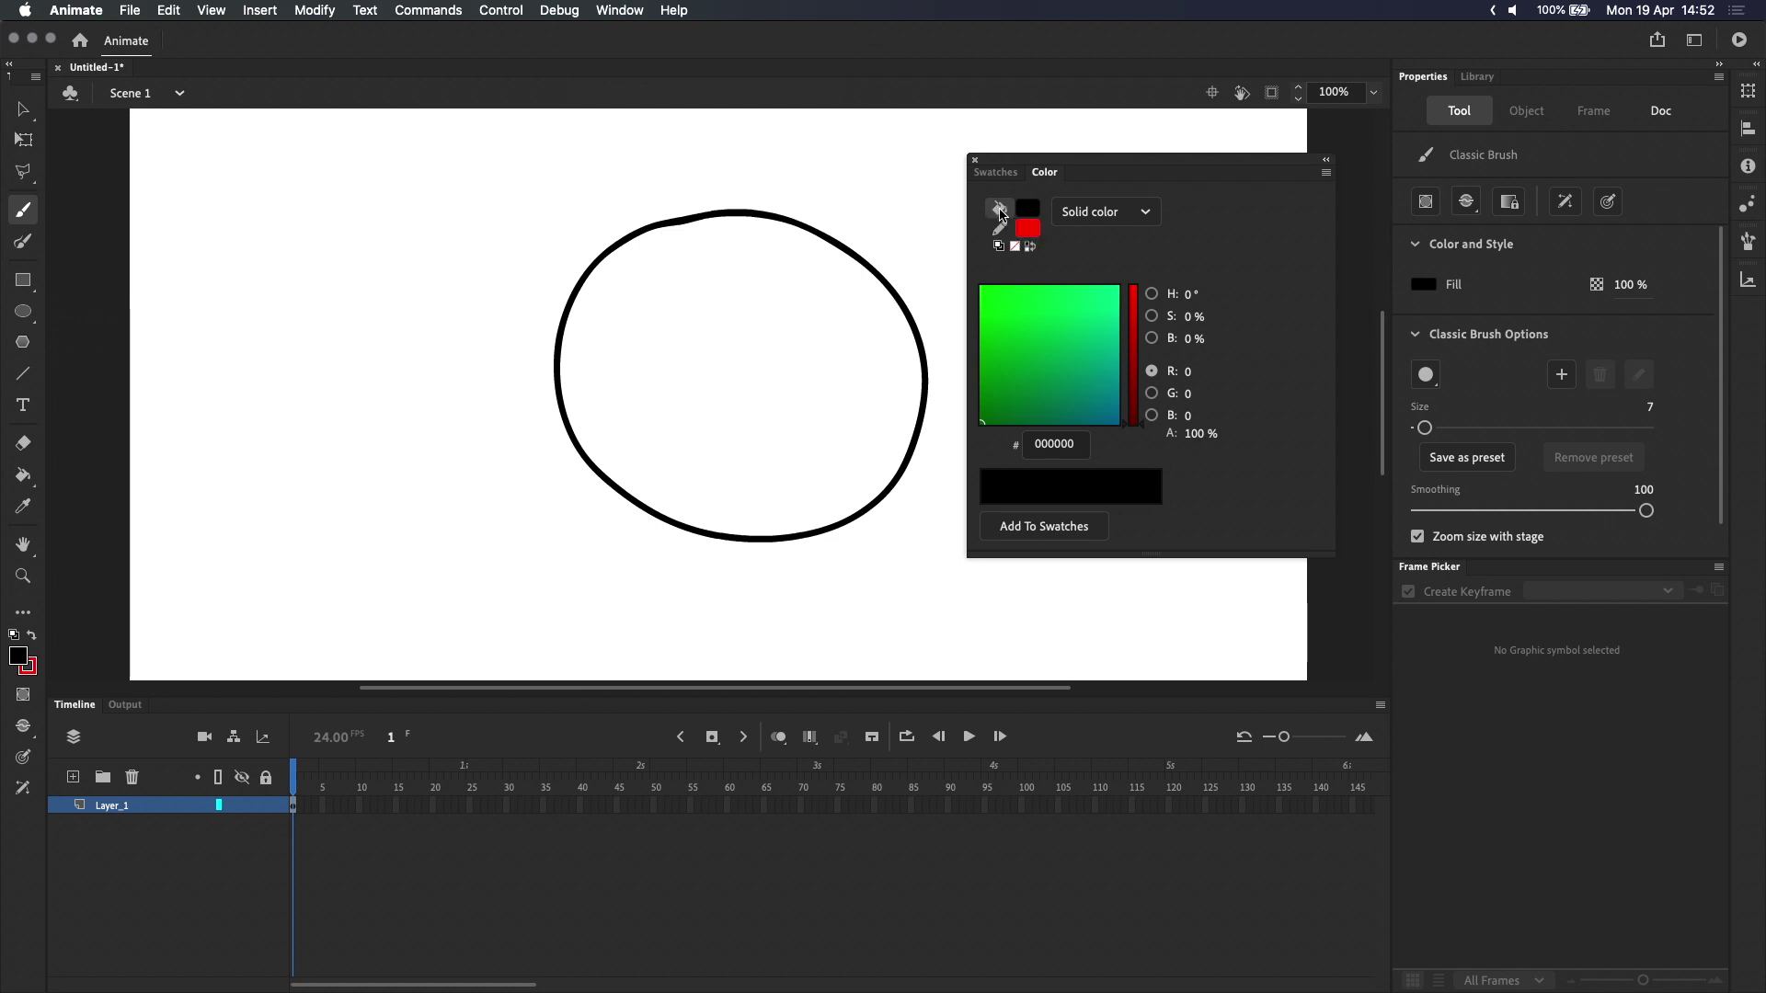
pyautogui.click(1128, 217)
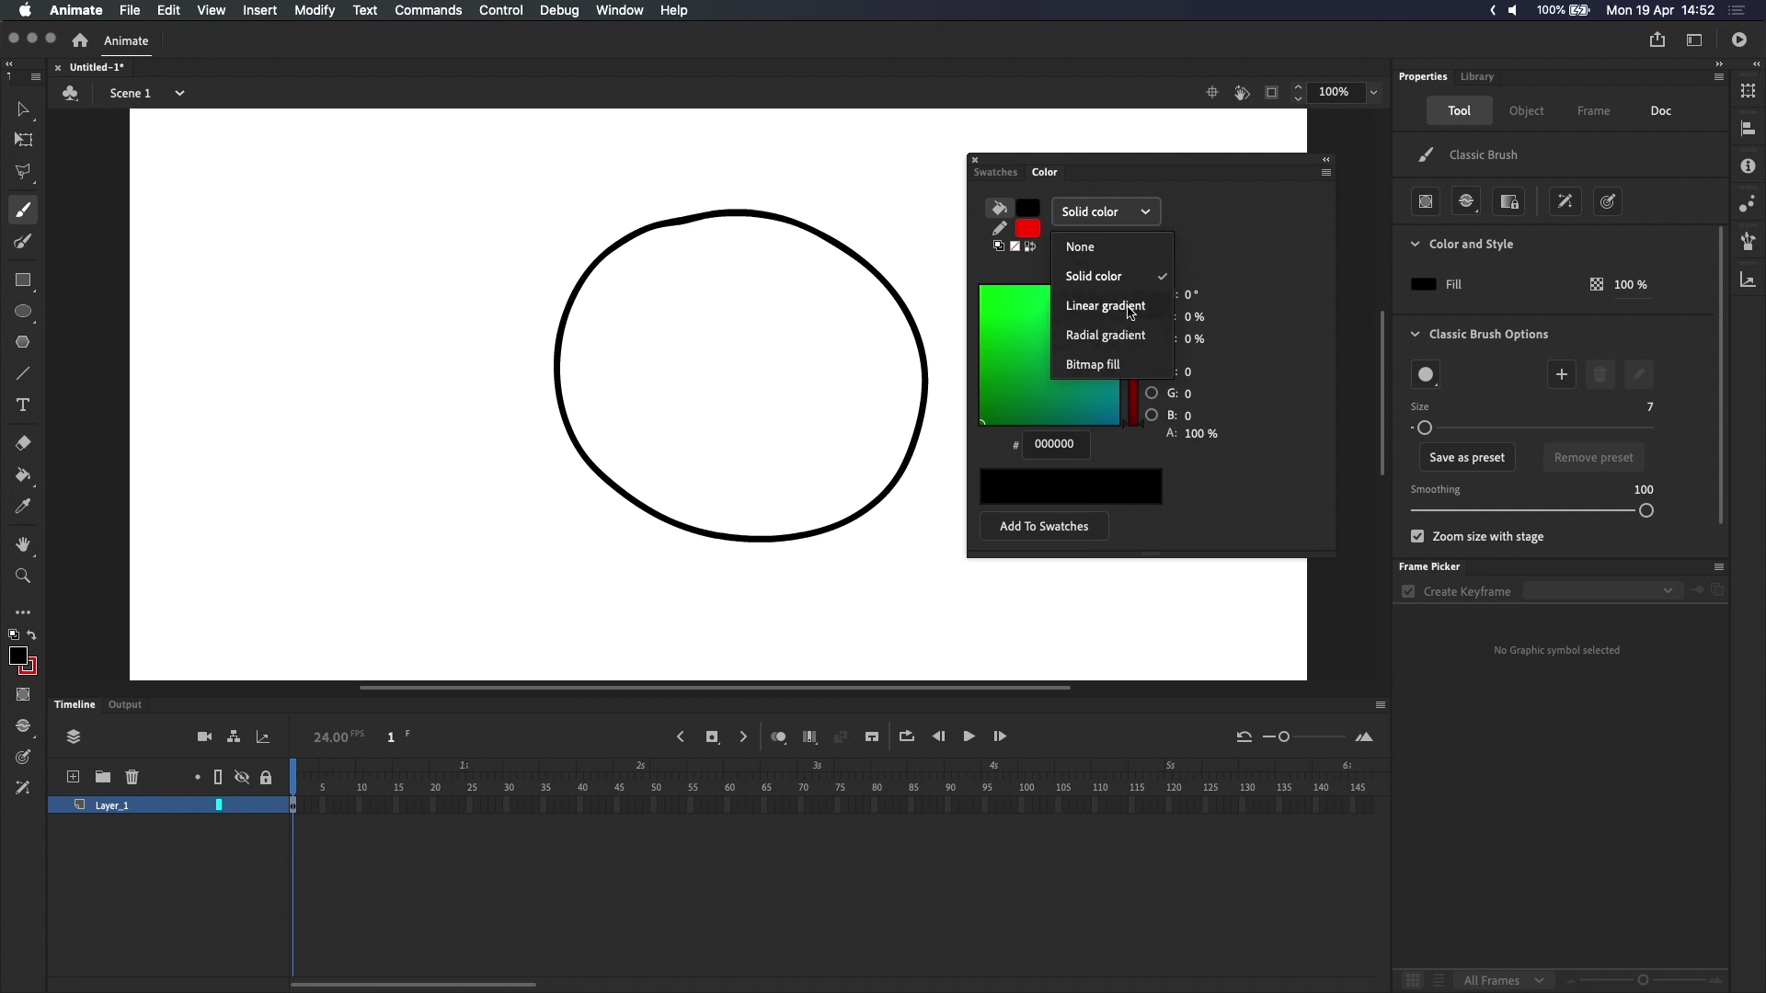
# - Change the fill type from Solid color to a black-to-white Linear gradient
pyautogui.click(1130, 313)
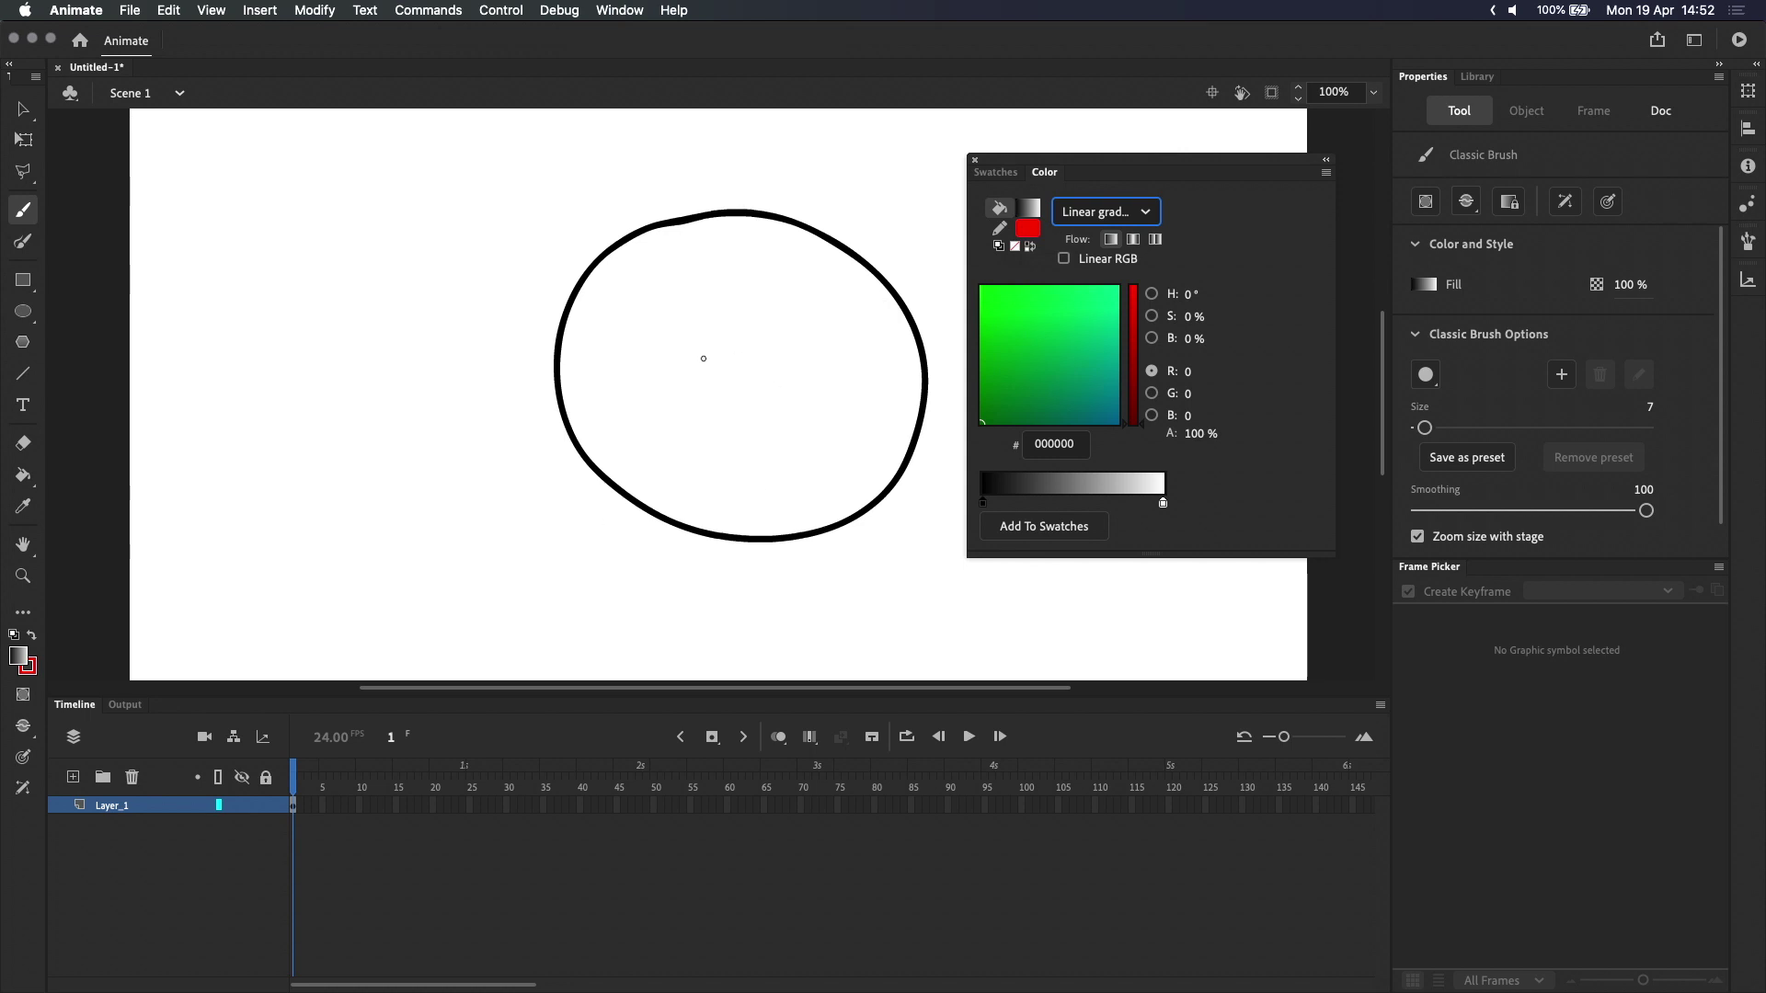
pyautogui.press('k')
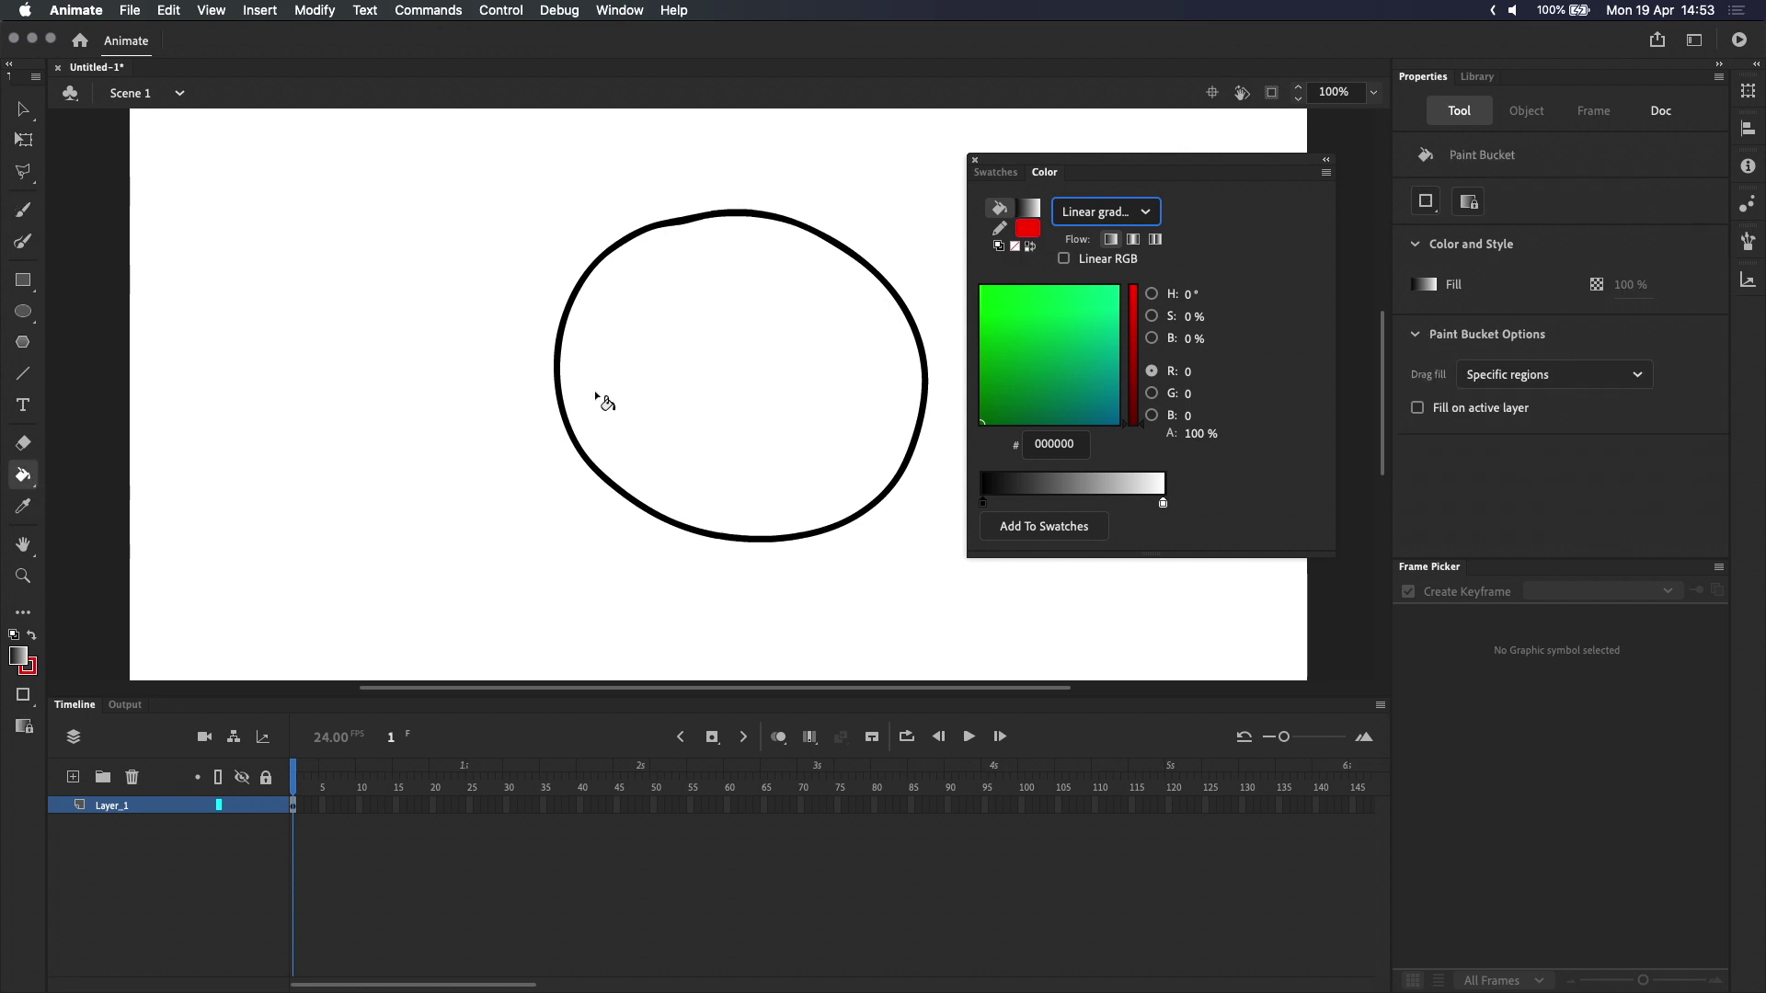
# - Fill the circle with the linear gradient, dark at the top fading to light below
pyautogui.click(802, 411)
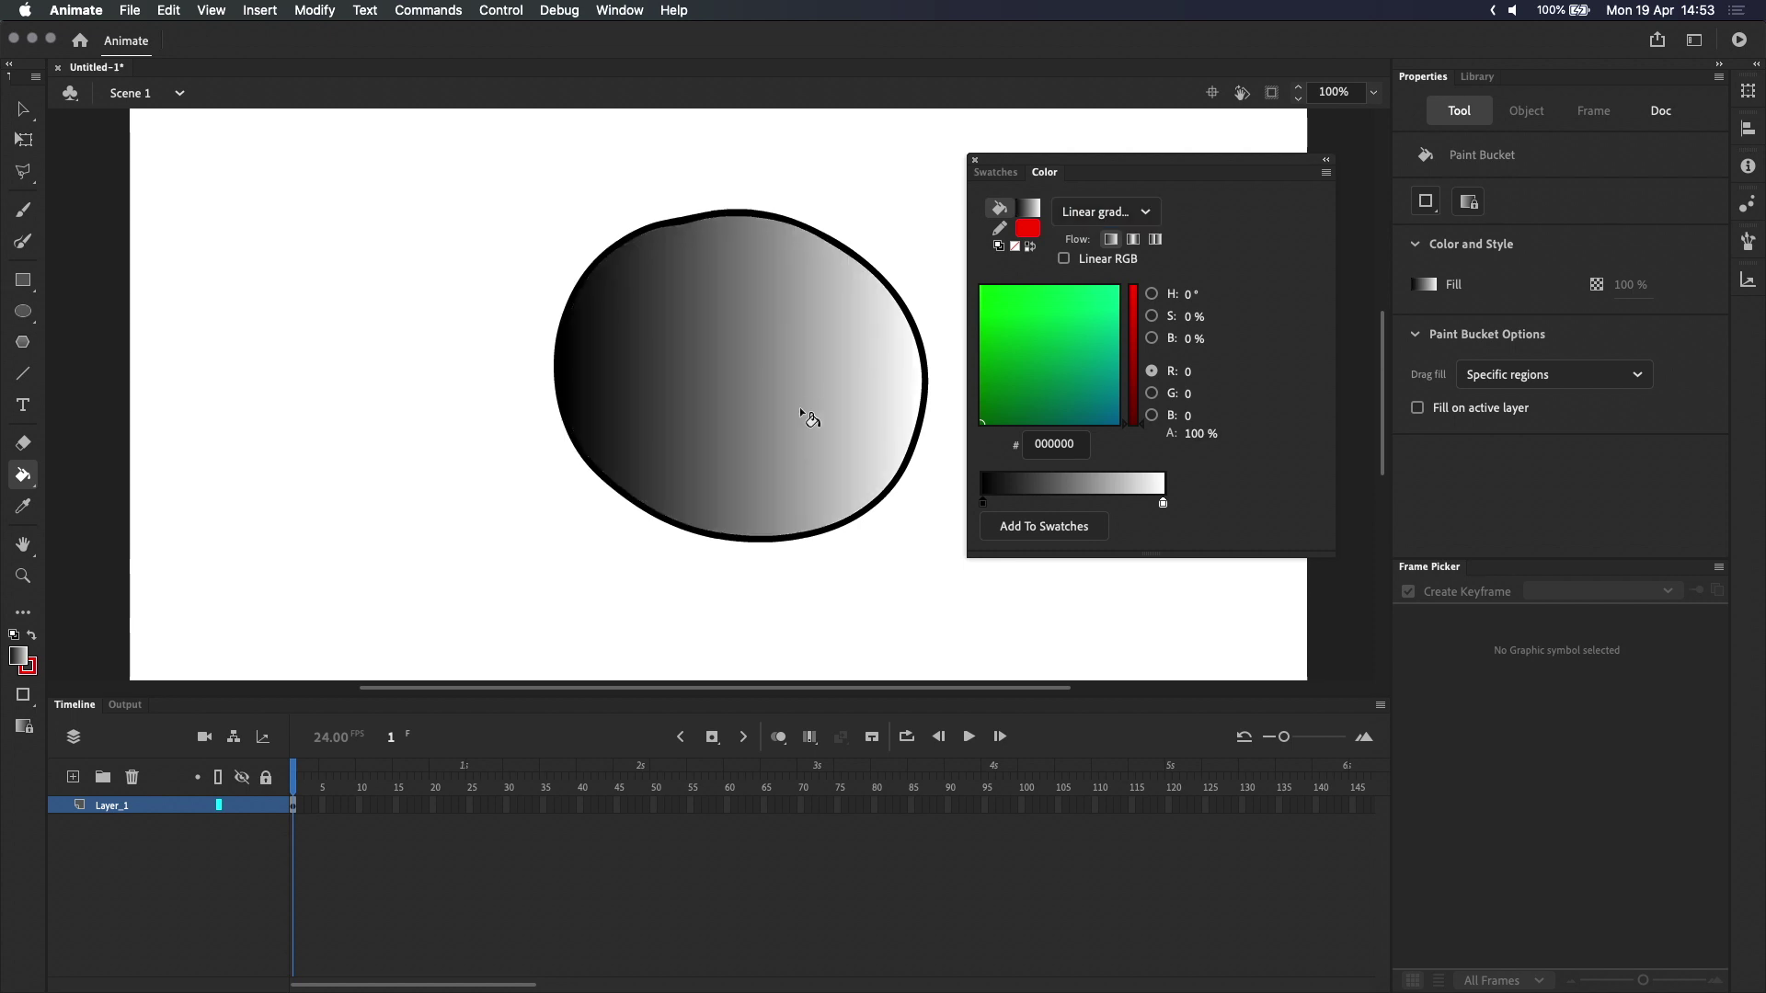
pyautogui.moveTo(718, 463); pyautogui.dragTo(802, 241)
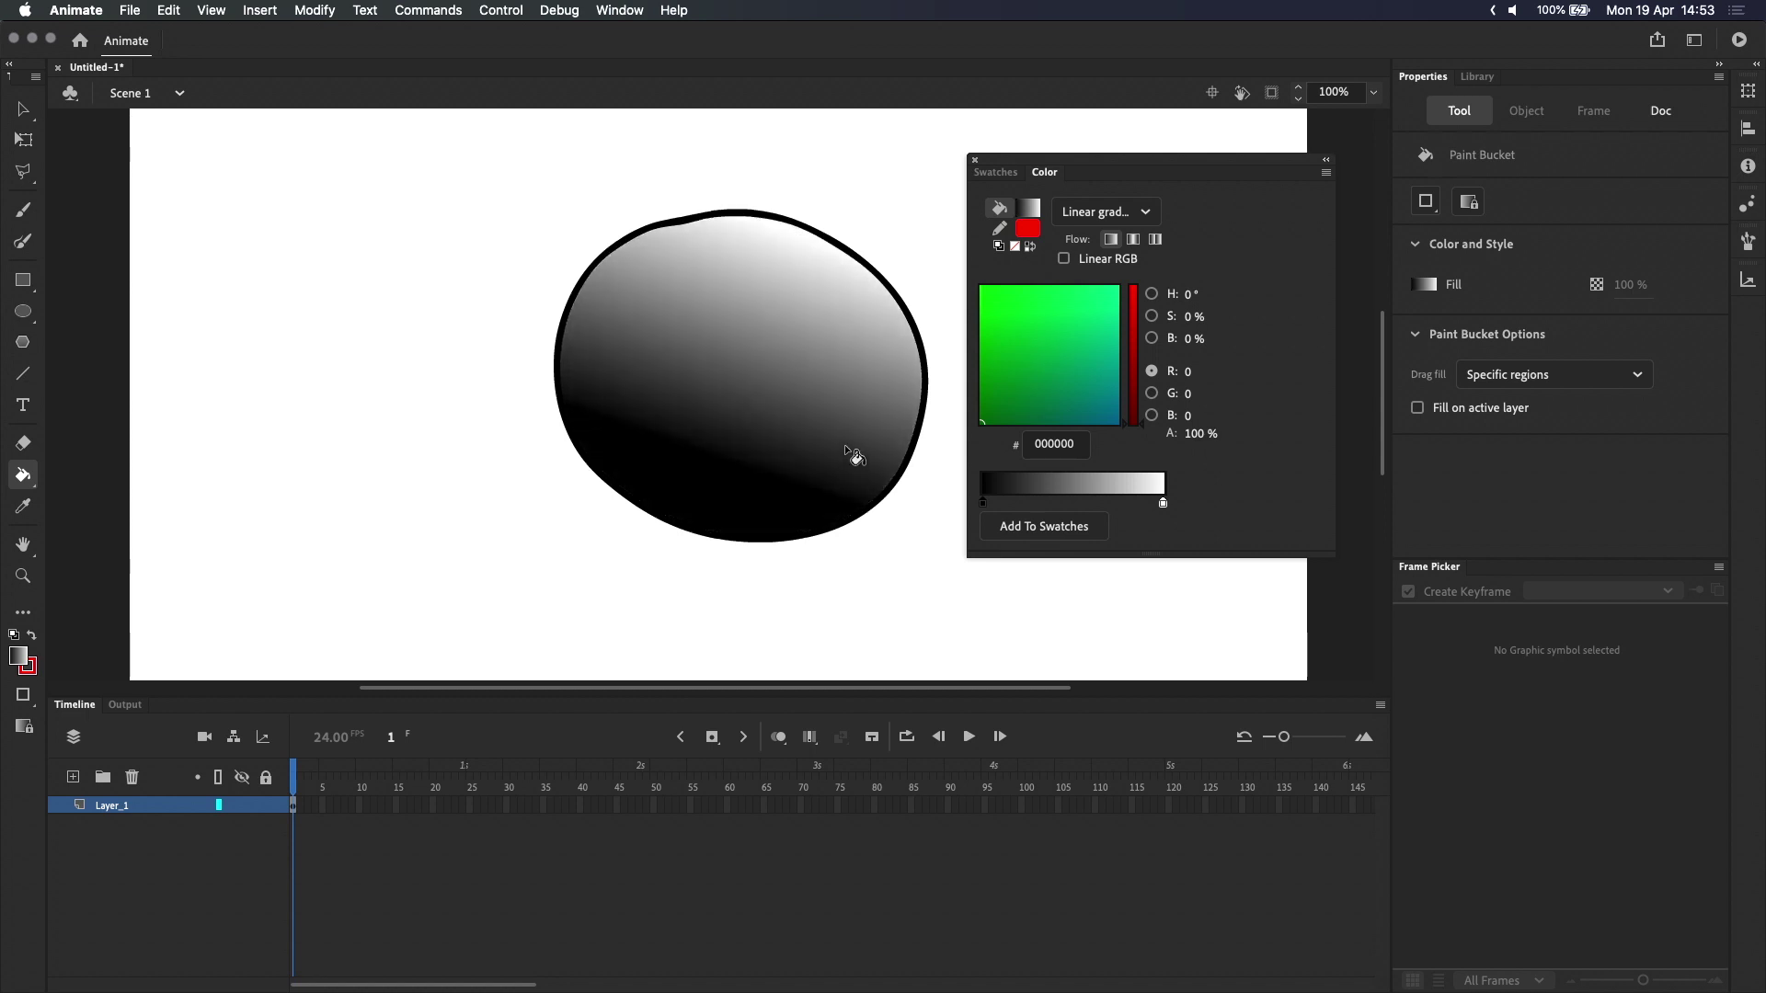
pyautogui.moveTo(856, 457)
pyautogui.mouseDown()
pyautogui.moveTo(749, 433)
pyautogui.moveTo(607, 469)
pyautogui.moveTo(788, 375)
pyautogui.moveTo(776, 264)
pyautogui.moveTo(733, 284)
pyautogui.moveTo(804, 559)
pyautogui.mouseUp()
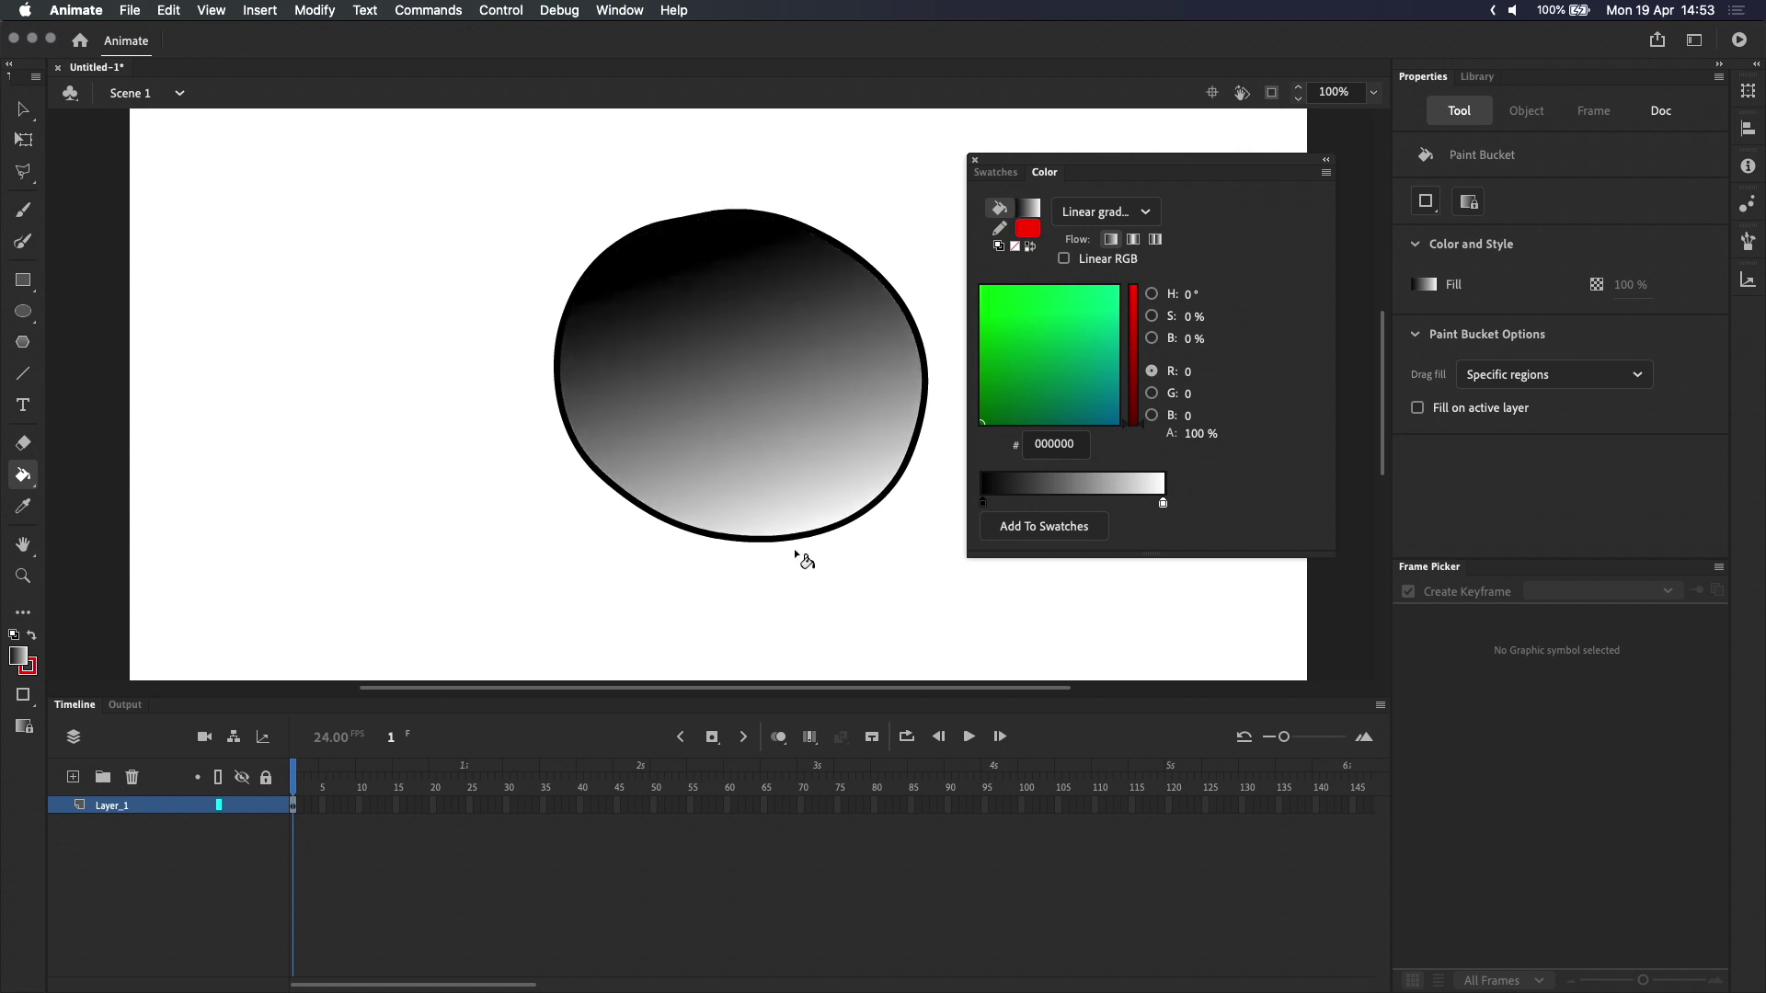
pyautogui.press('v')
pyautogui.click(832, 423)
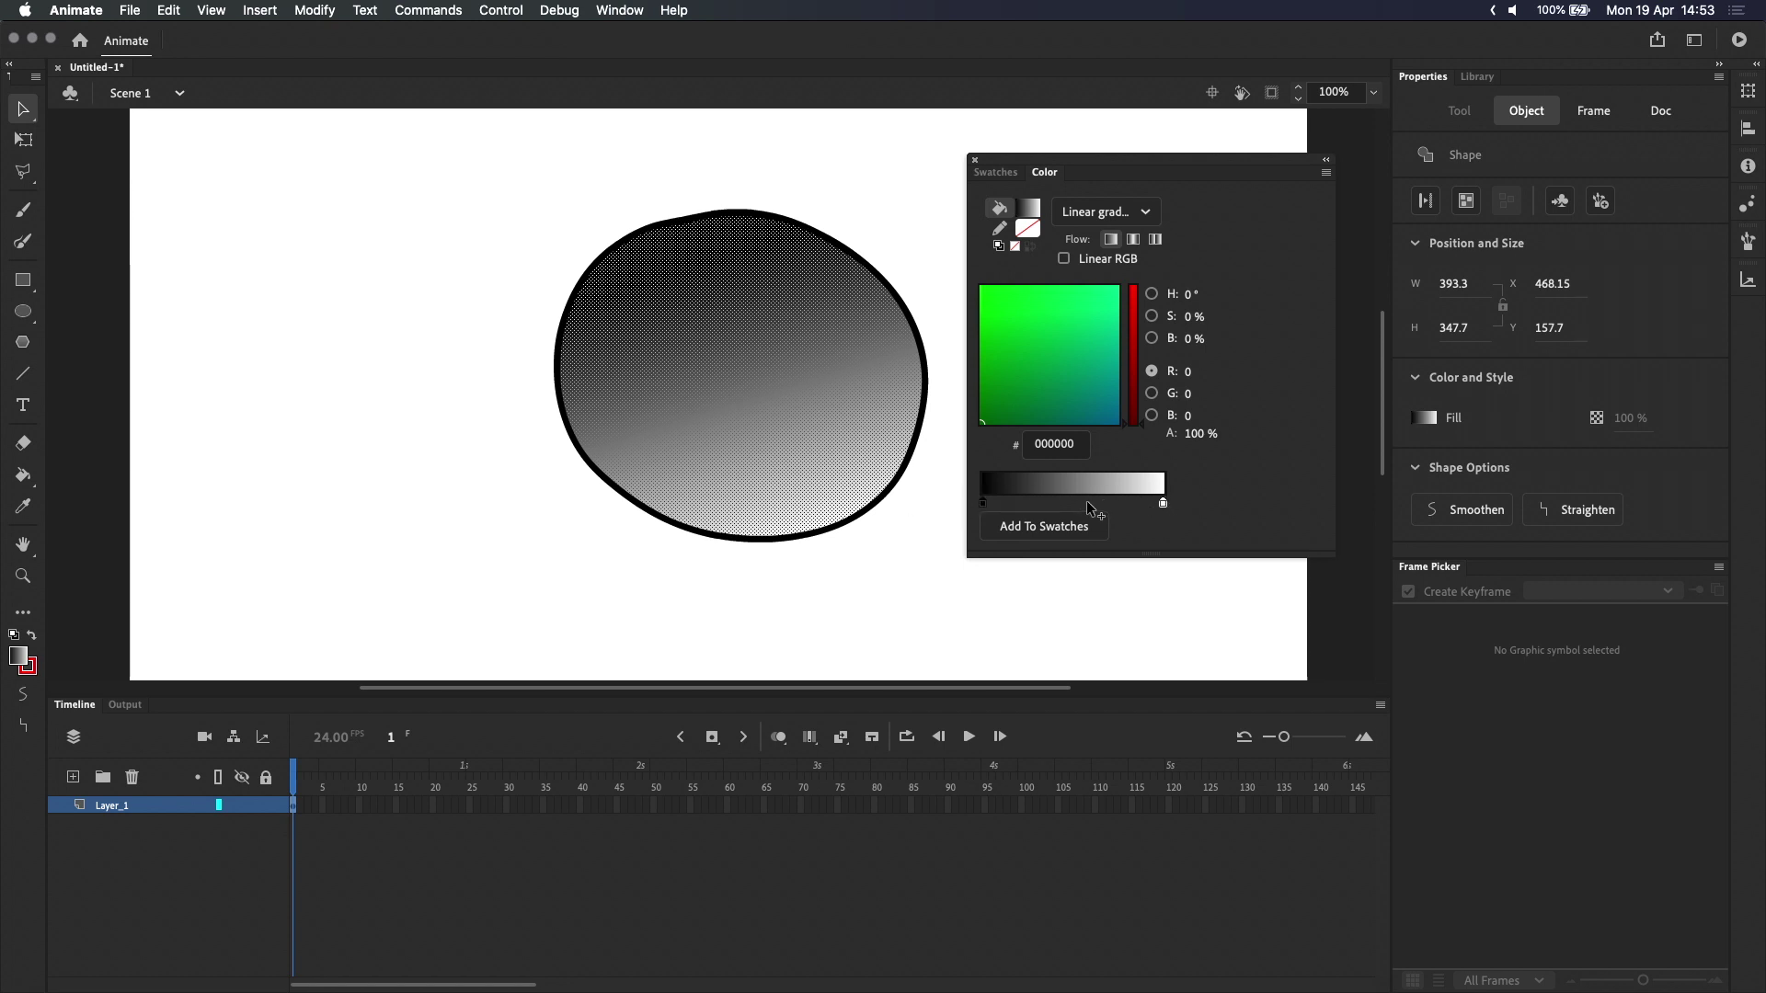
# - Set the gradient stops to pink FF6666, a new yellow FFFF33 middle, and cyan 00CCFF
pyautogui.click(982, 503)
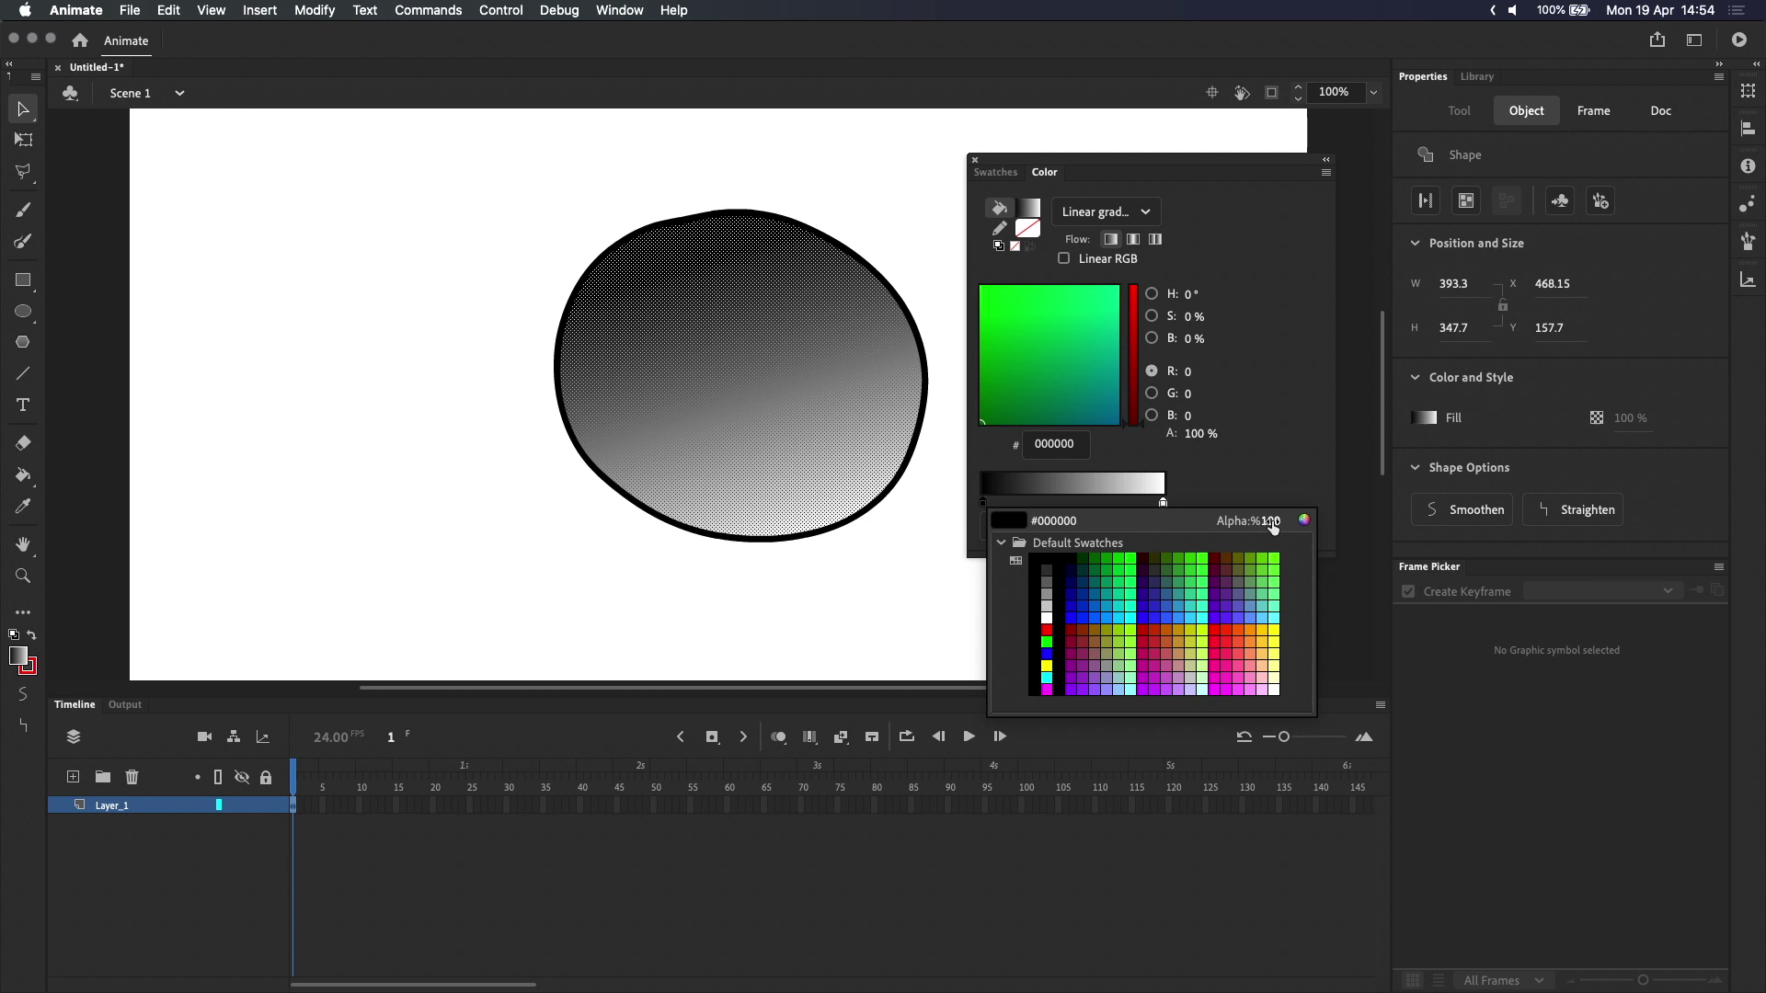
pyautogui.click(1245, 649)
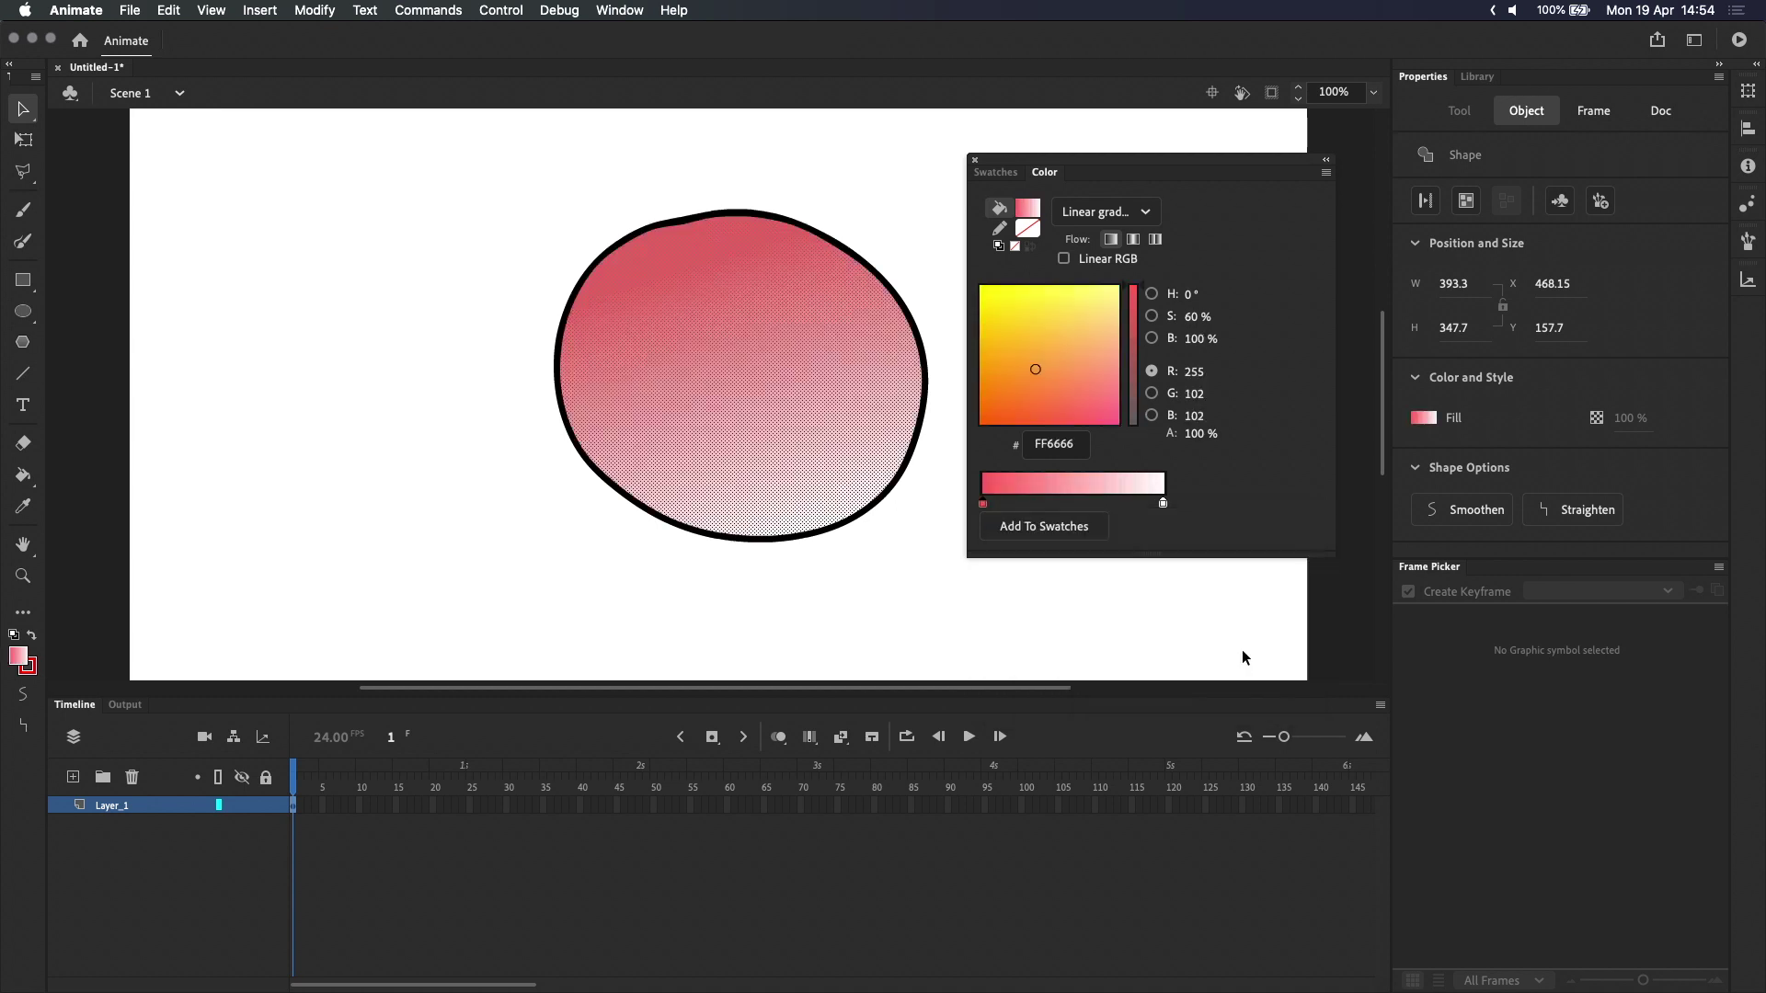
pyautogui.doubleClick(1161, 504)
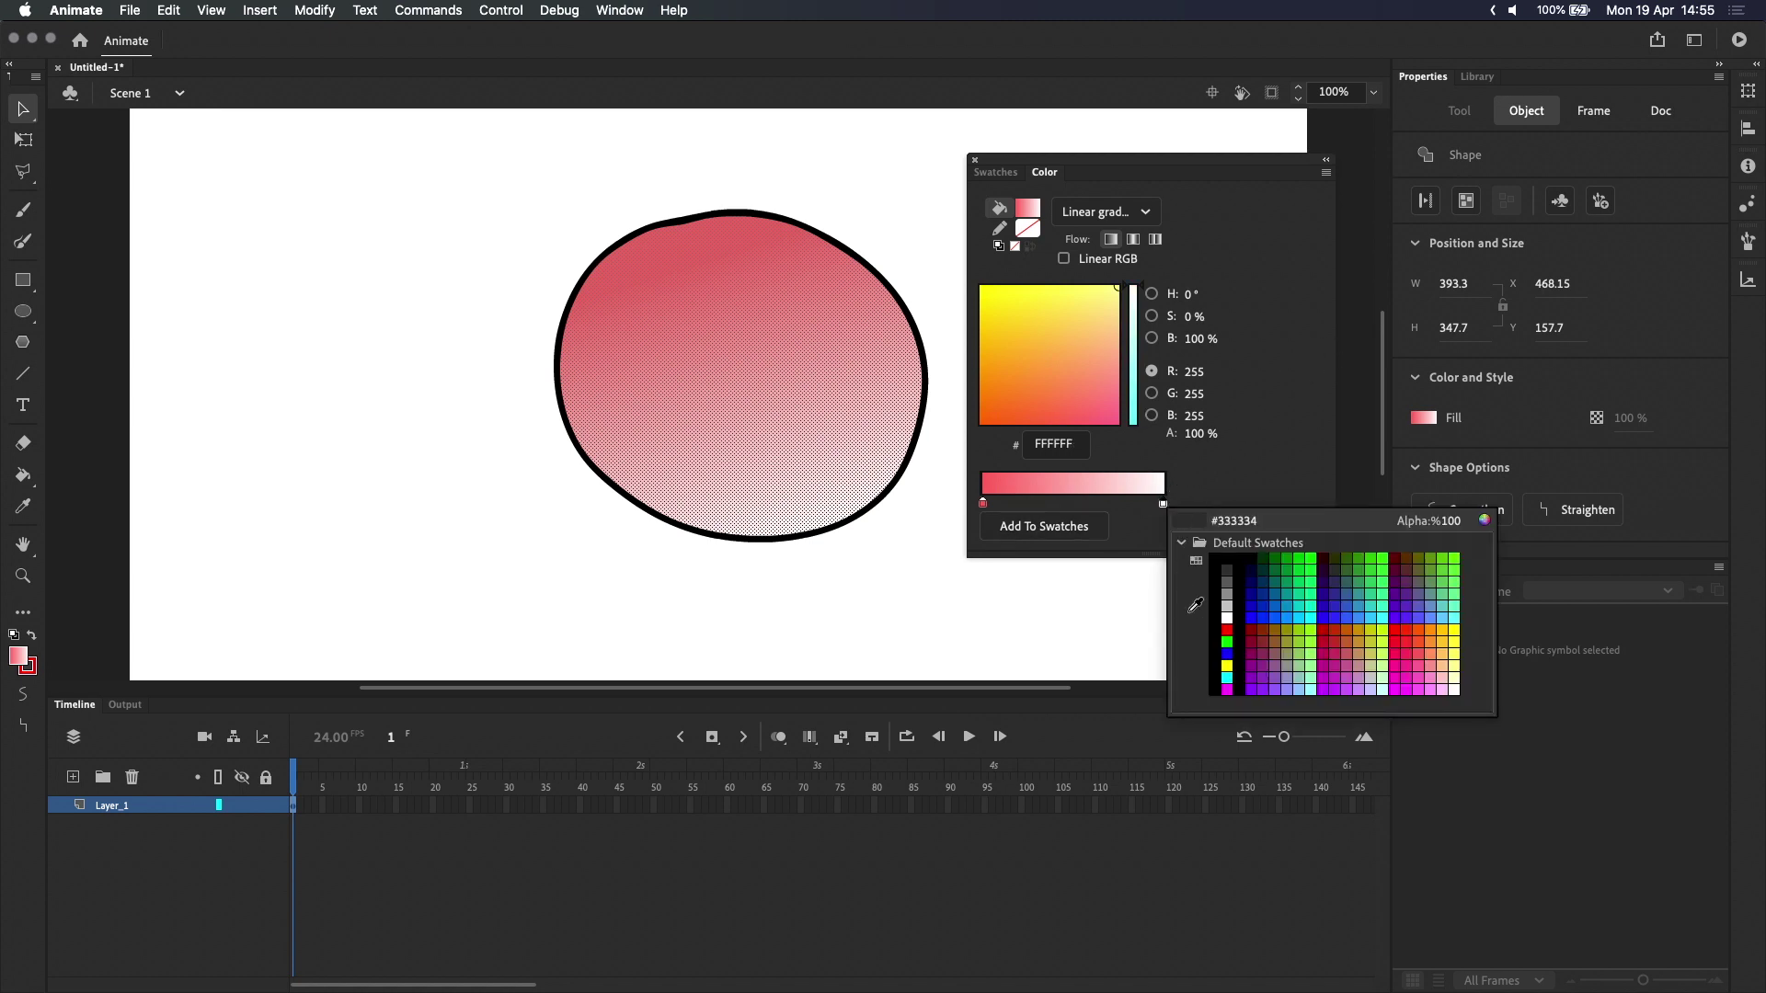
pyautogui.click(1300, 620)
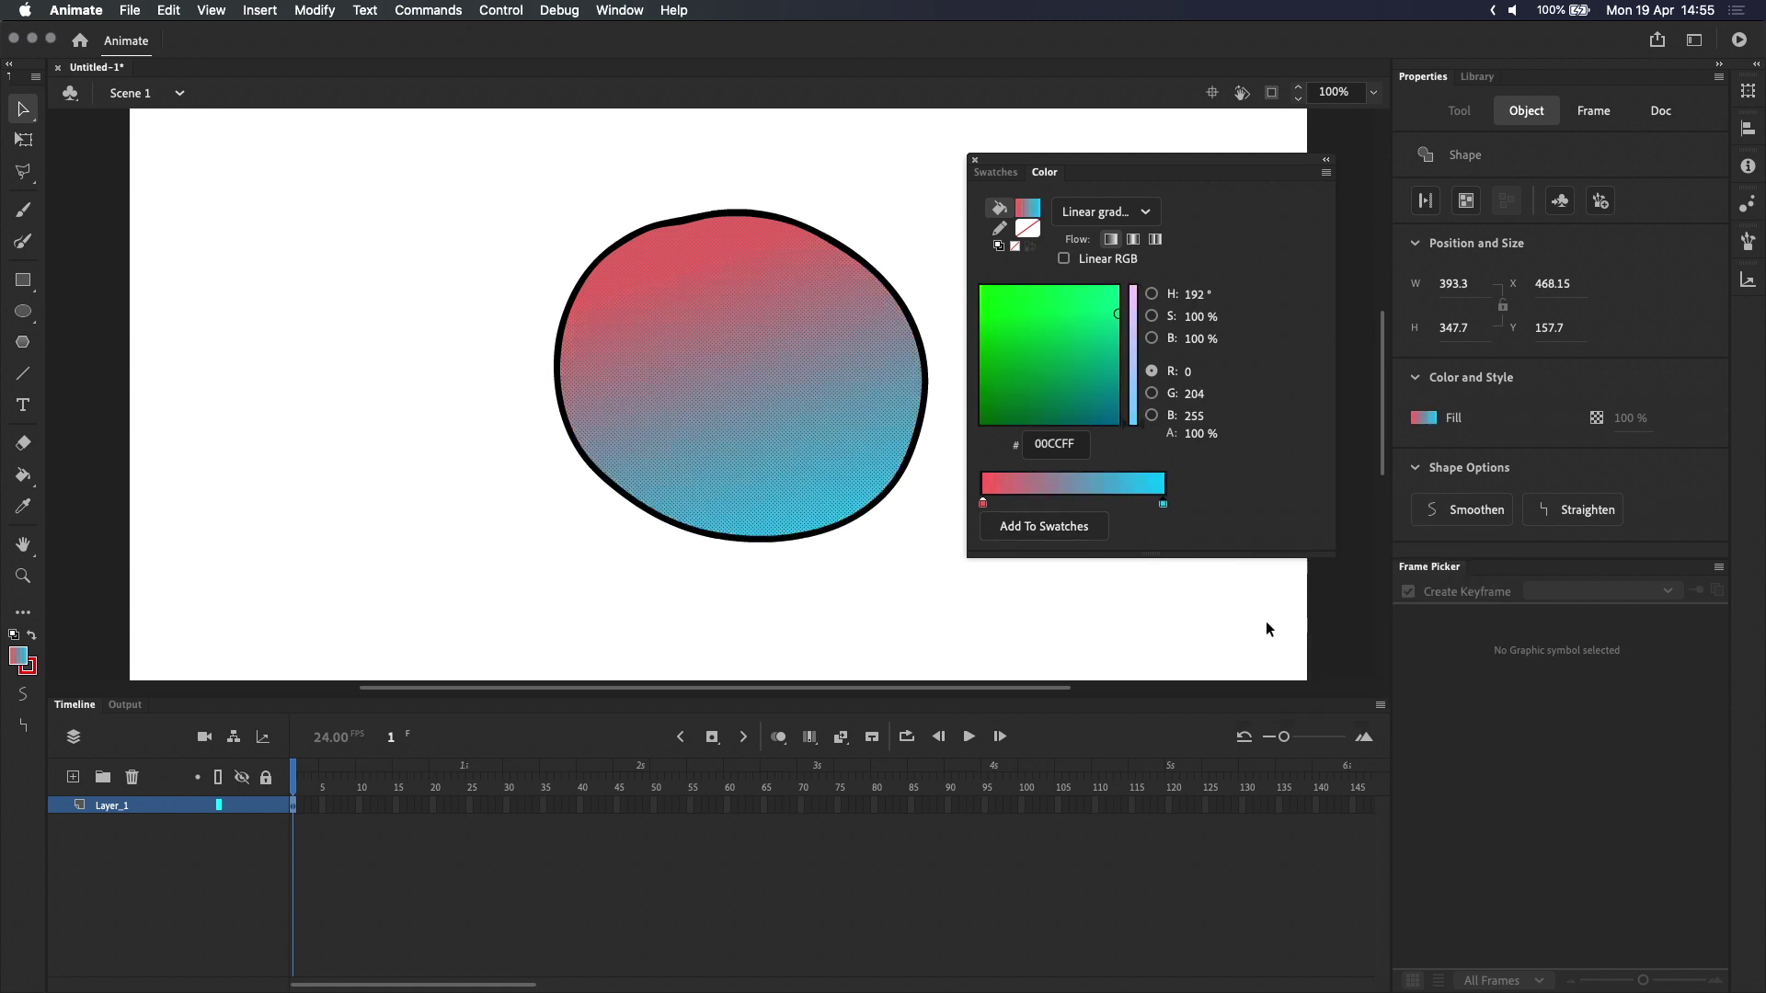
pyautogui.click(1080, 504)
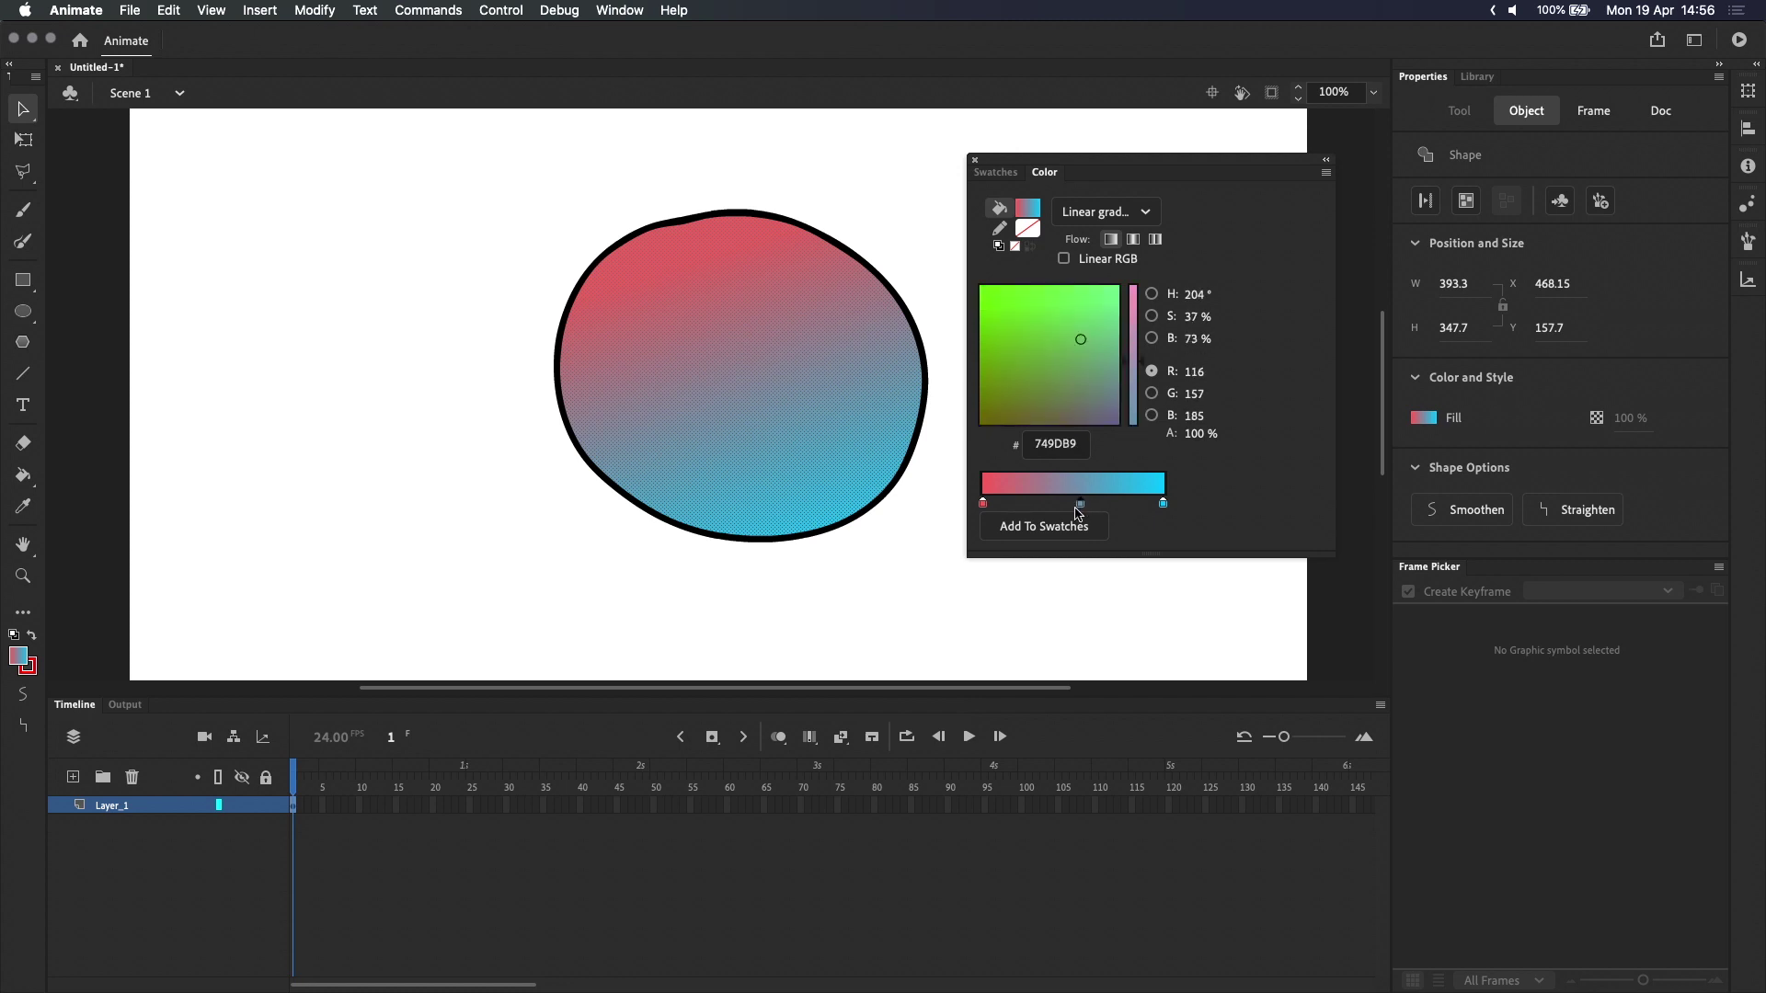
pyautogui.doubleClick(1080, 504)
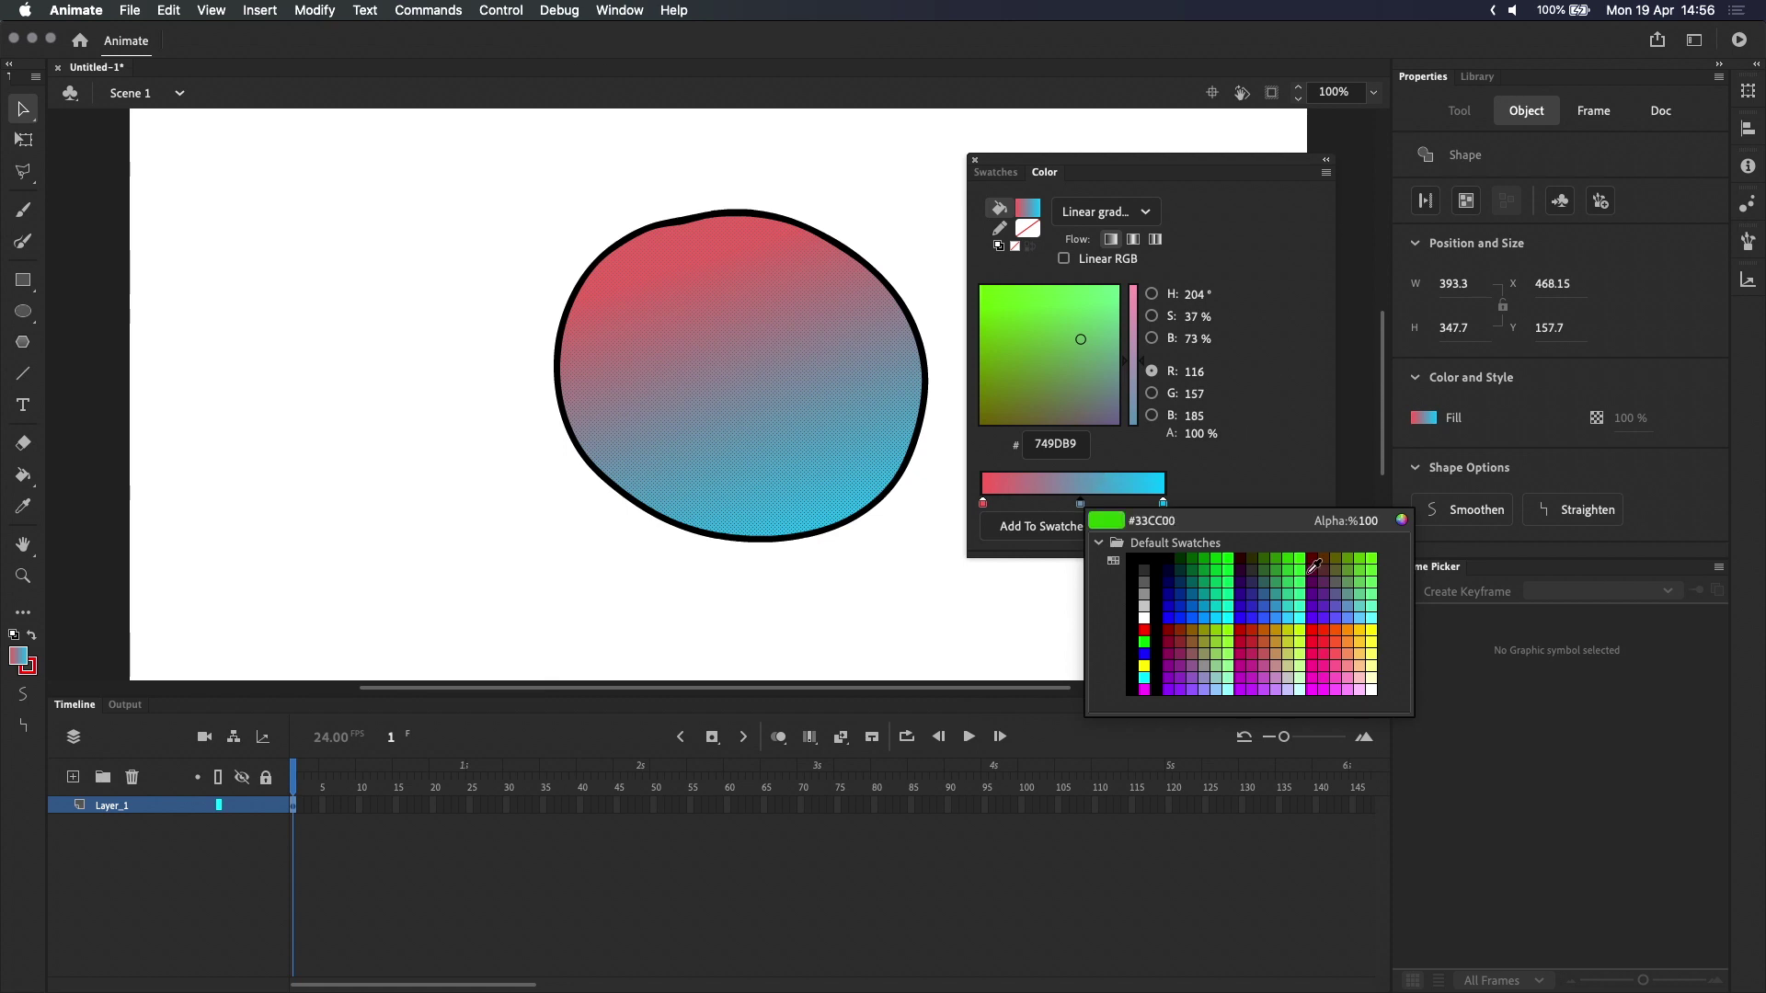
pyautogui.click(1373, 641)
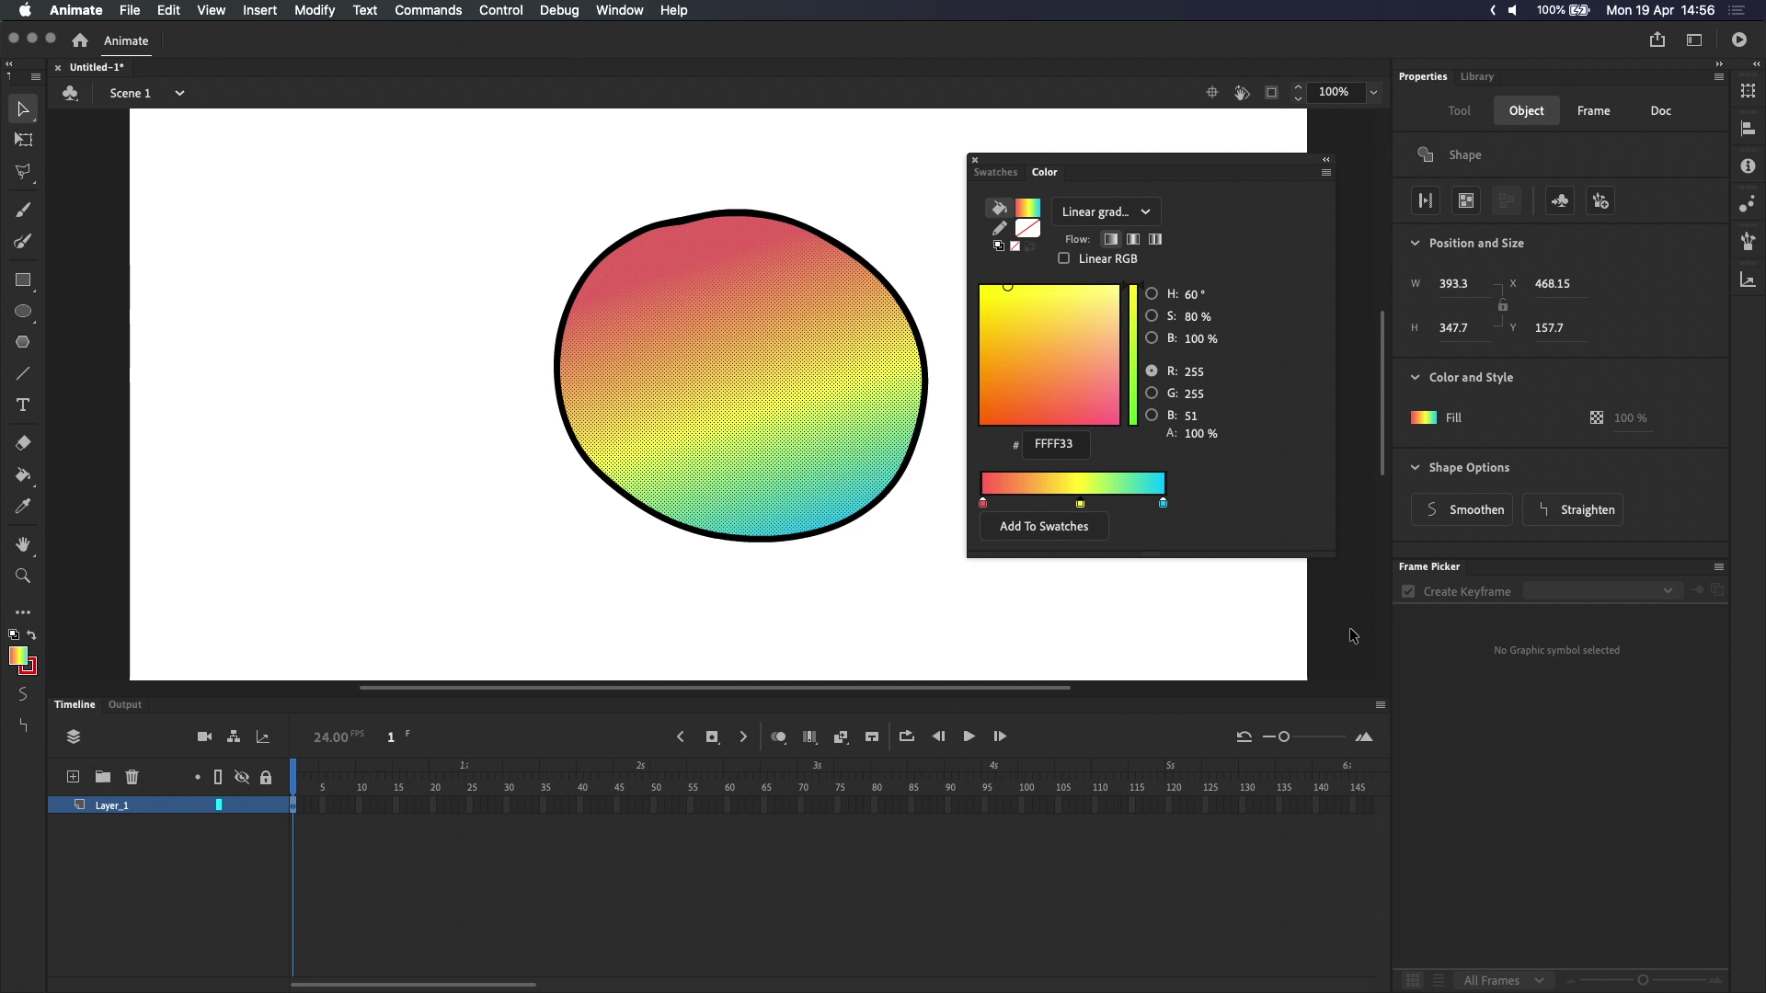
# - Remove the extra stops and slide the yellow FFFF33 stop toward the cyan end
pyautogui.click(1003, 503)
pyautogui.click(1031, 504)
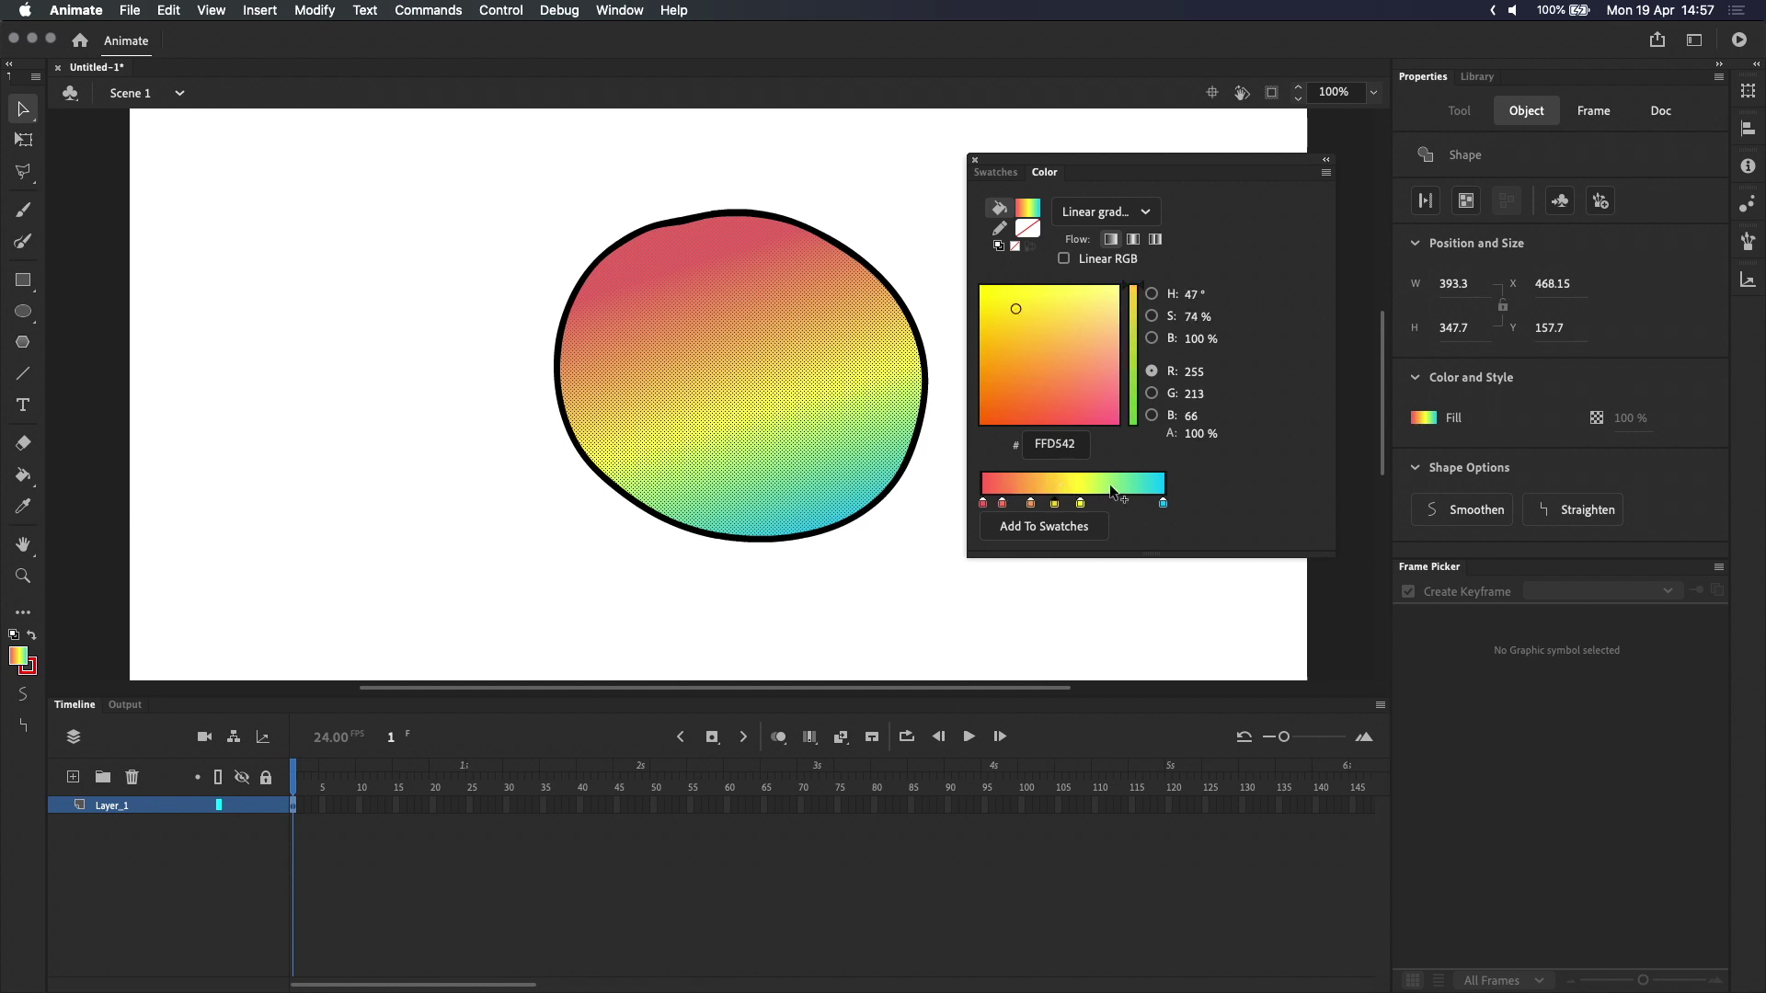
pyautogui.click(1108, 492)
pyautogui.click(1130, 493)
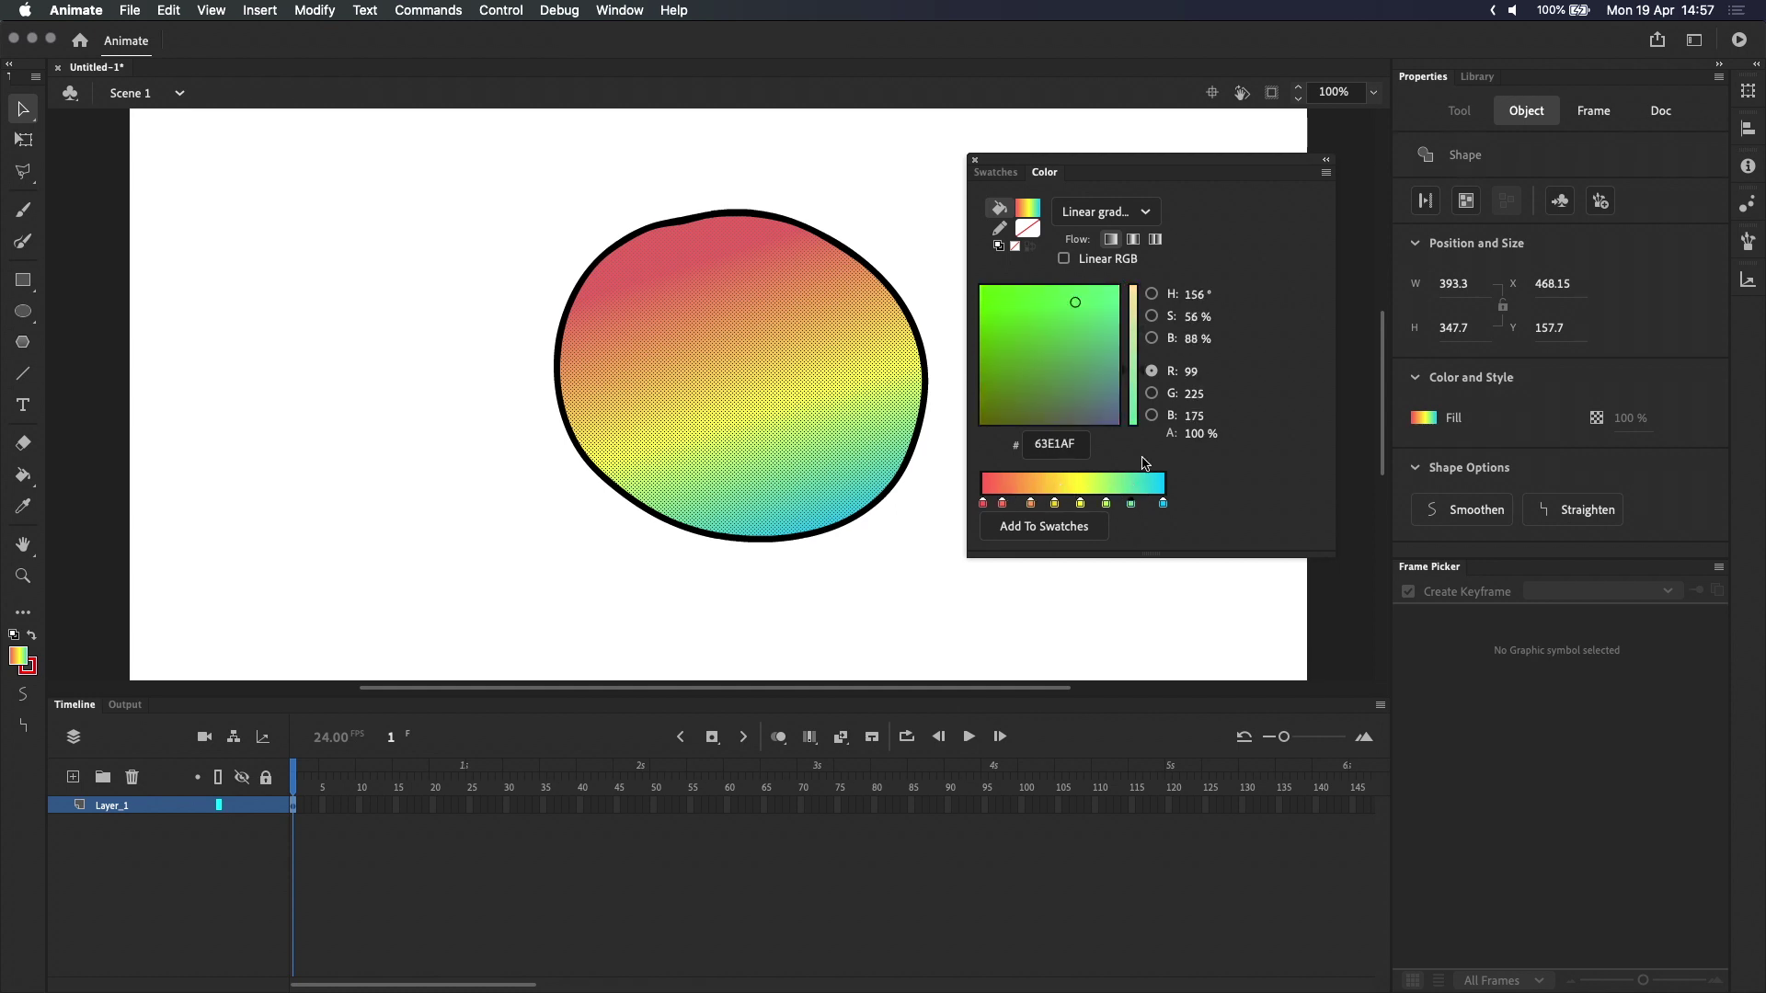
pyautogui.moveTo(1002, 504); pyautogui.dragTo(1034, 578)
pyautogui.moveTo(1055, 504); pyautogui.dragTo(1137, 630)
pyautogui.click(1063, 525)
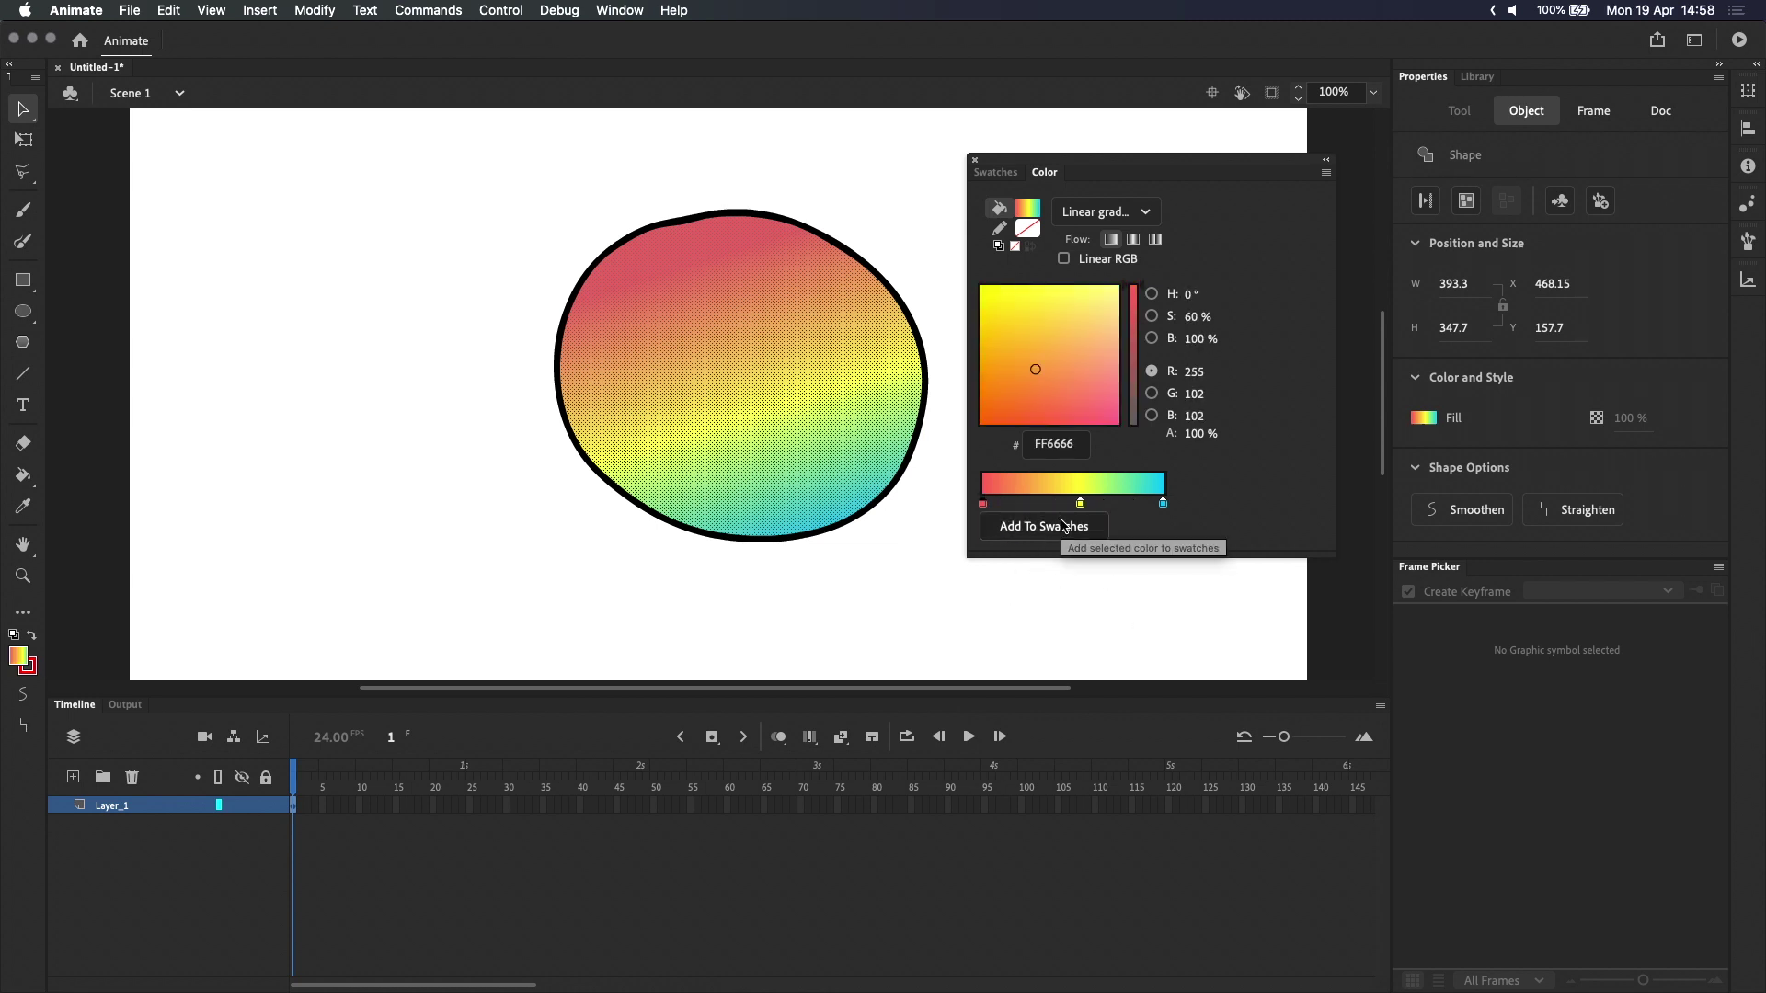
pyautogui.moveTo(1080, 503); pyautogui.dragTo(1120, 504)
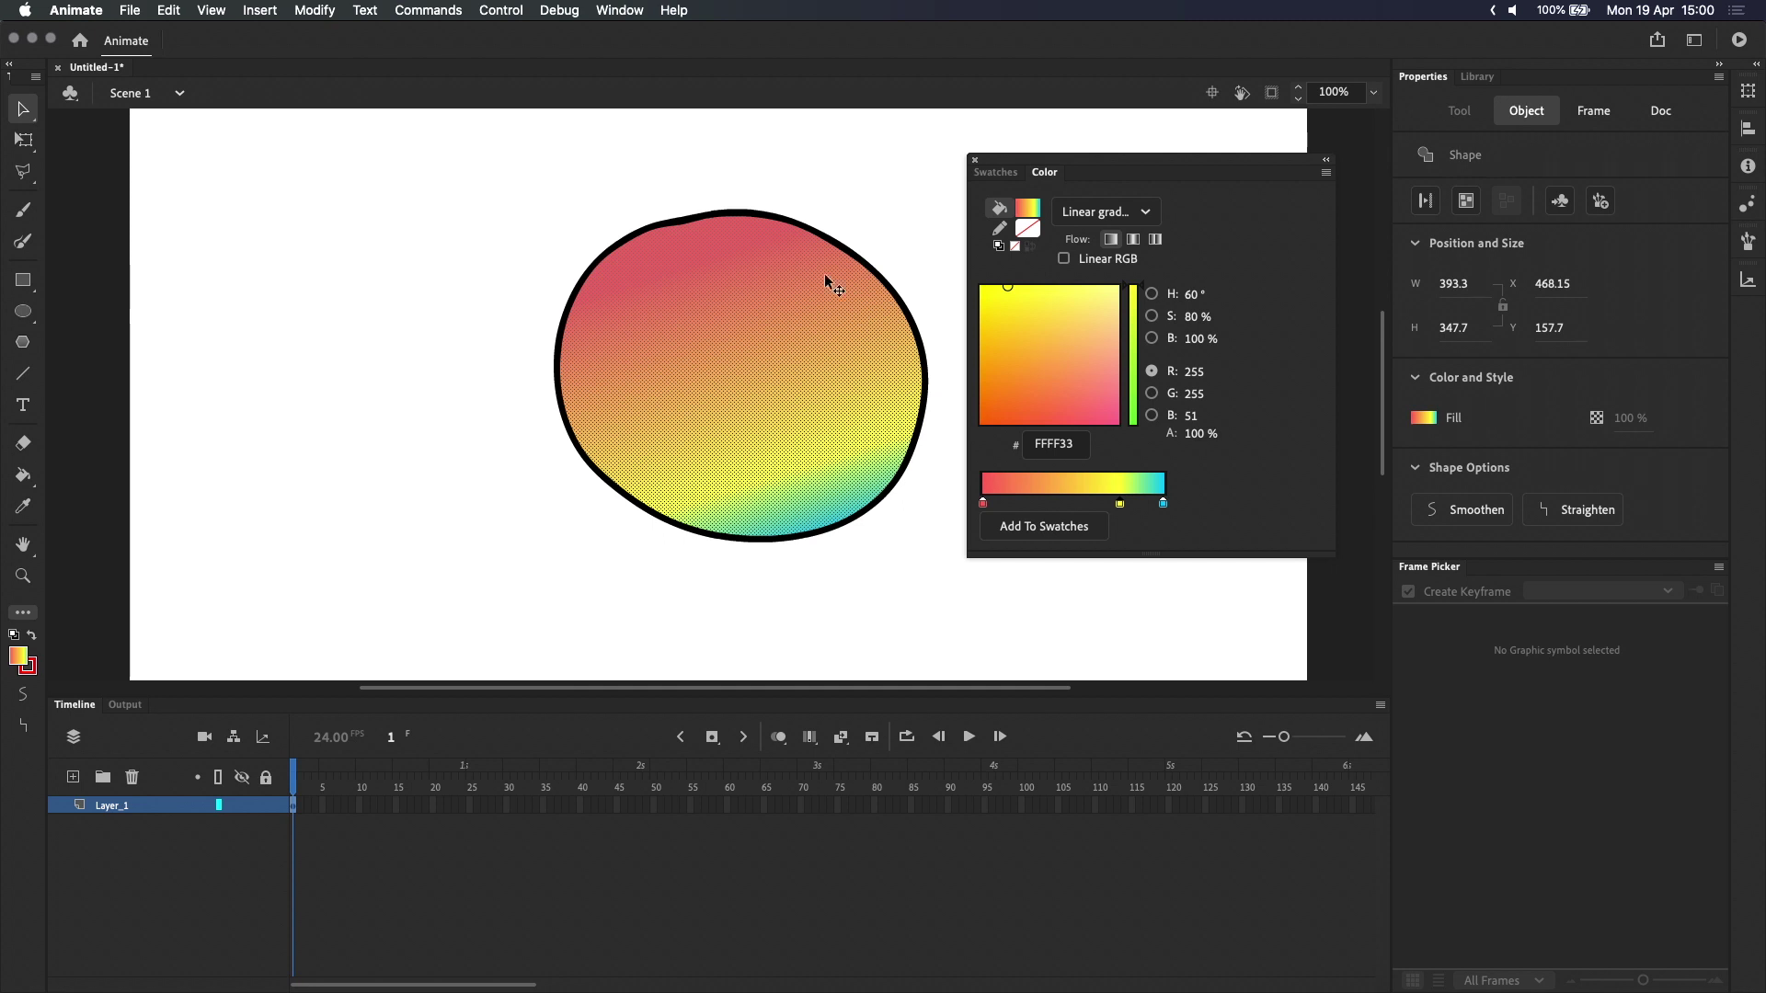
pyautogui.click(24, 142)
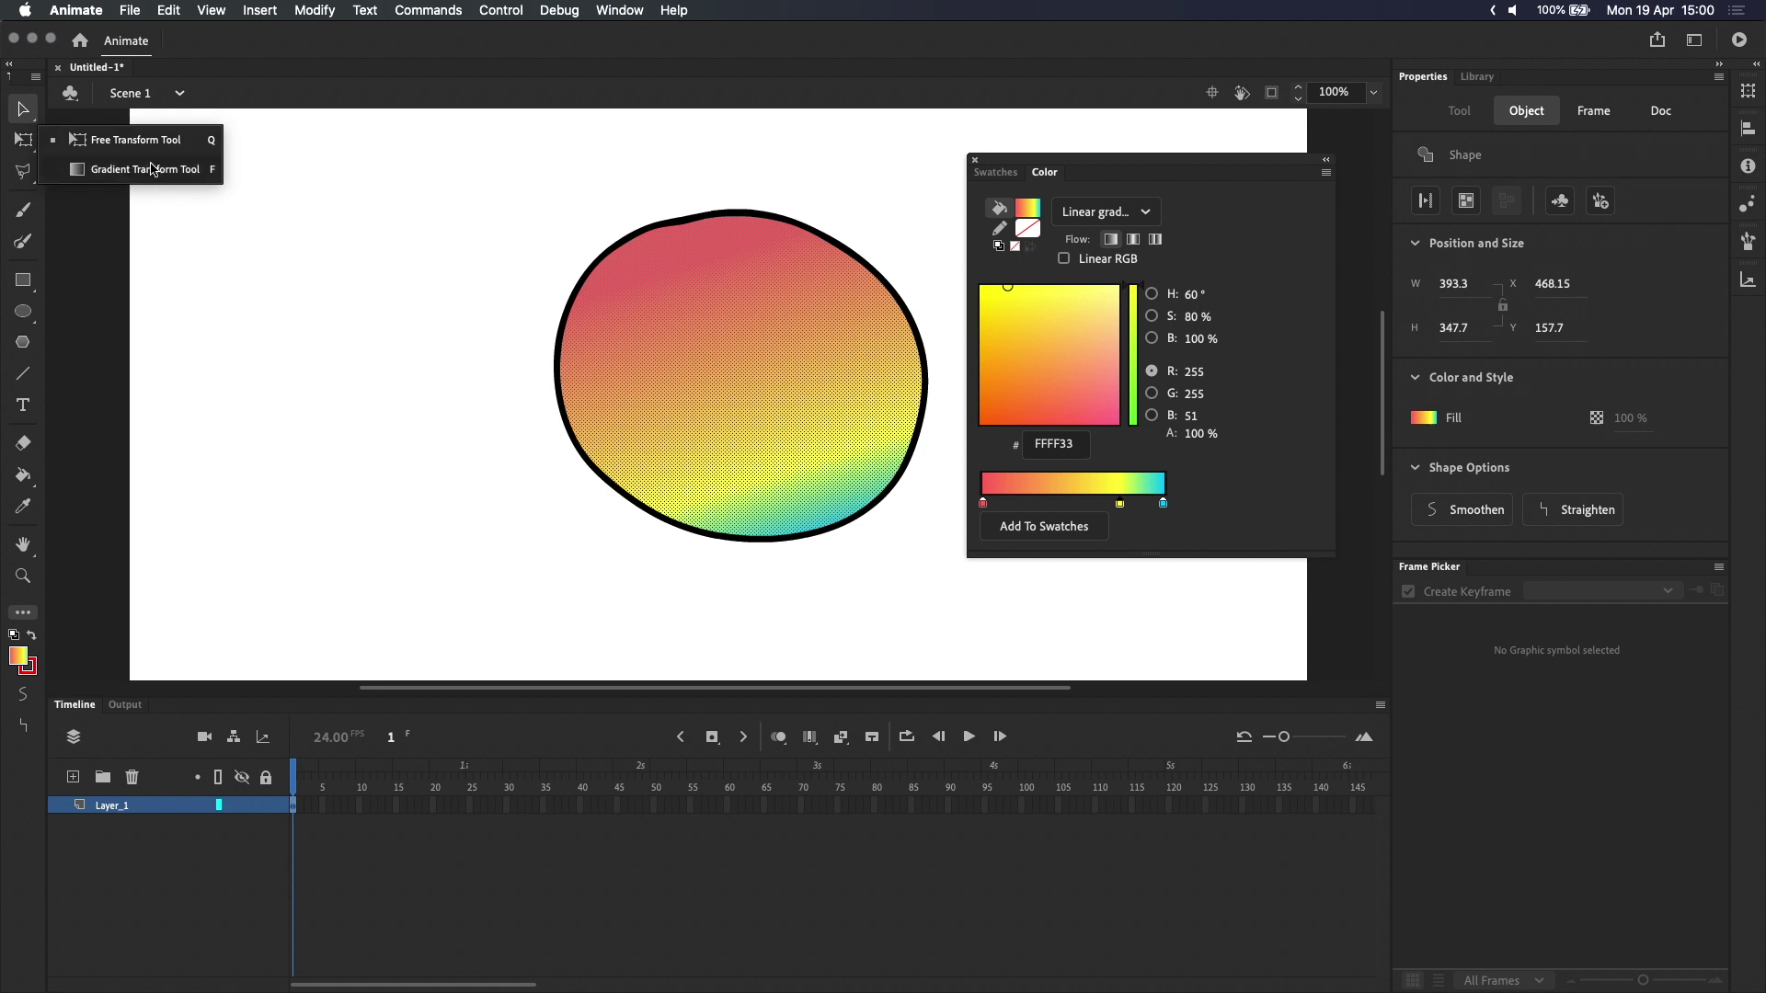
# - Rotate, raise and narrow the linear gradient so cyan remains only as a thin bottom band
pyautogui.click(212, 174)
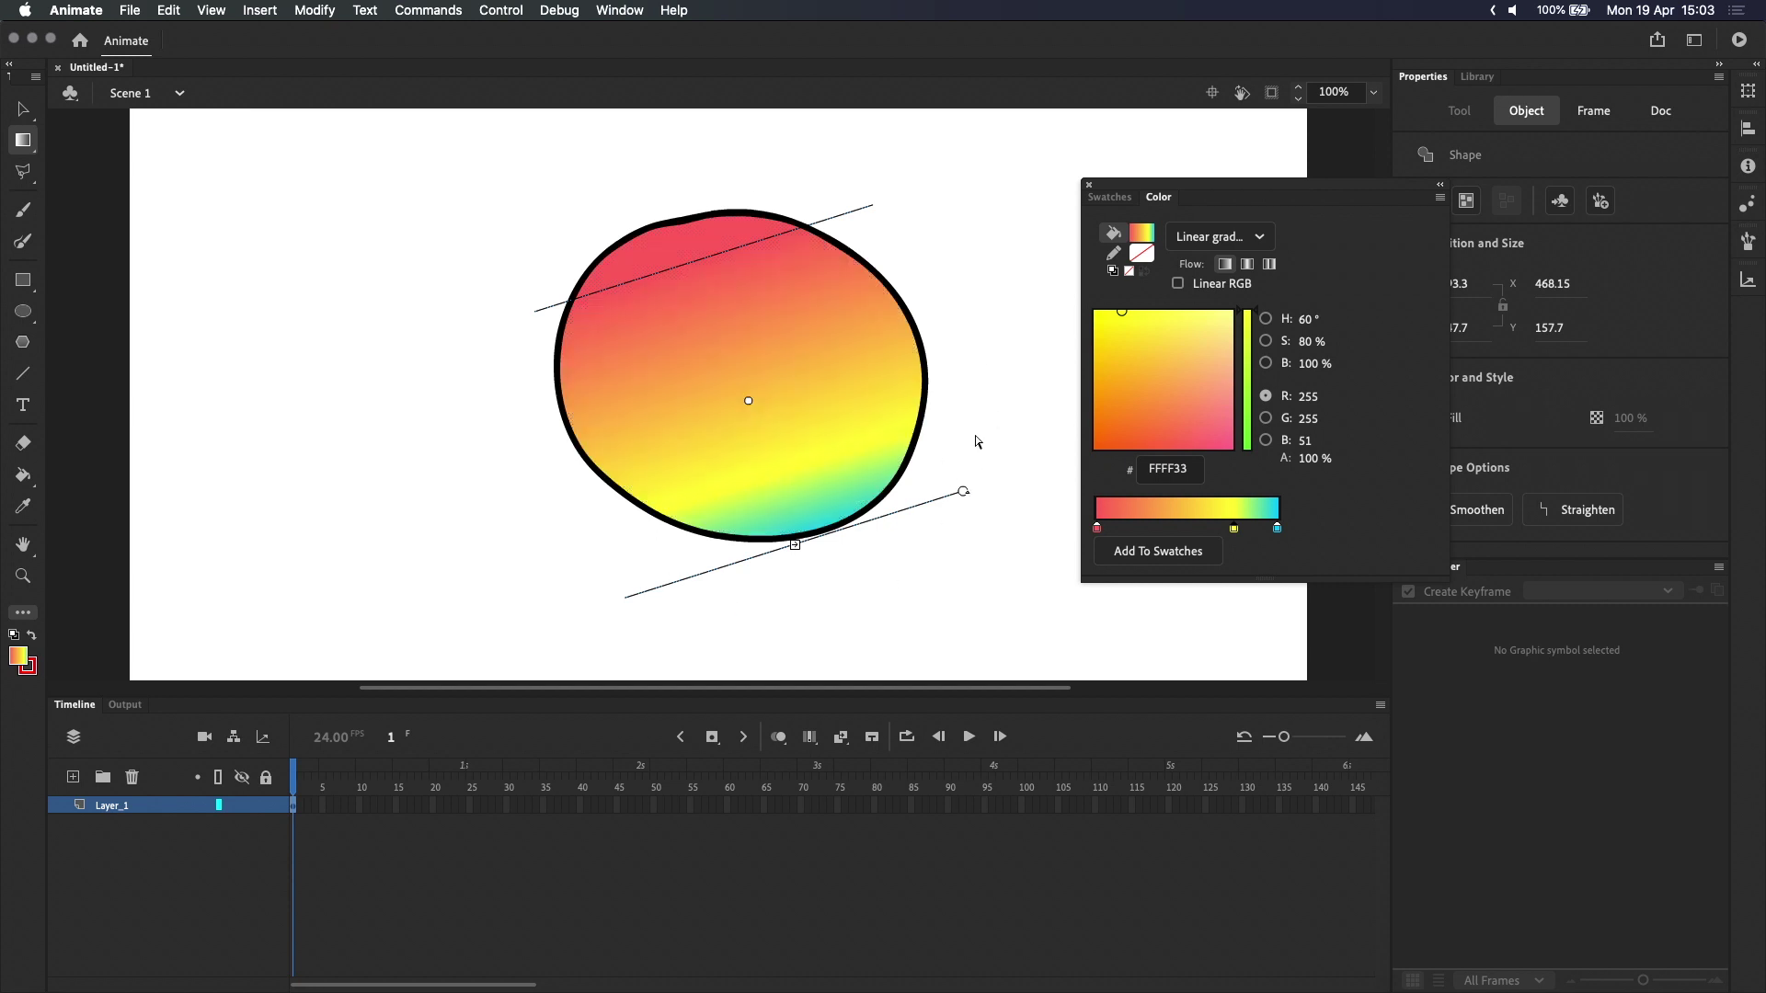
pyautogui.moveTo(963, 492); pyautogui.dragTo(897, 574)
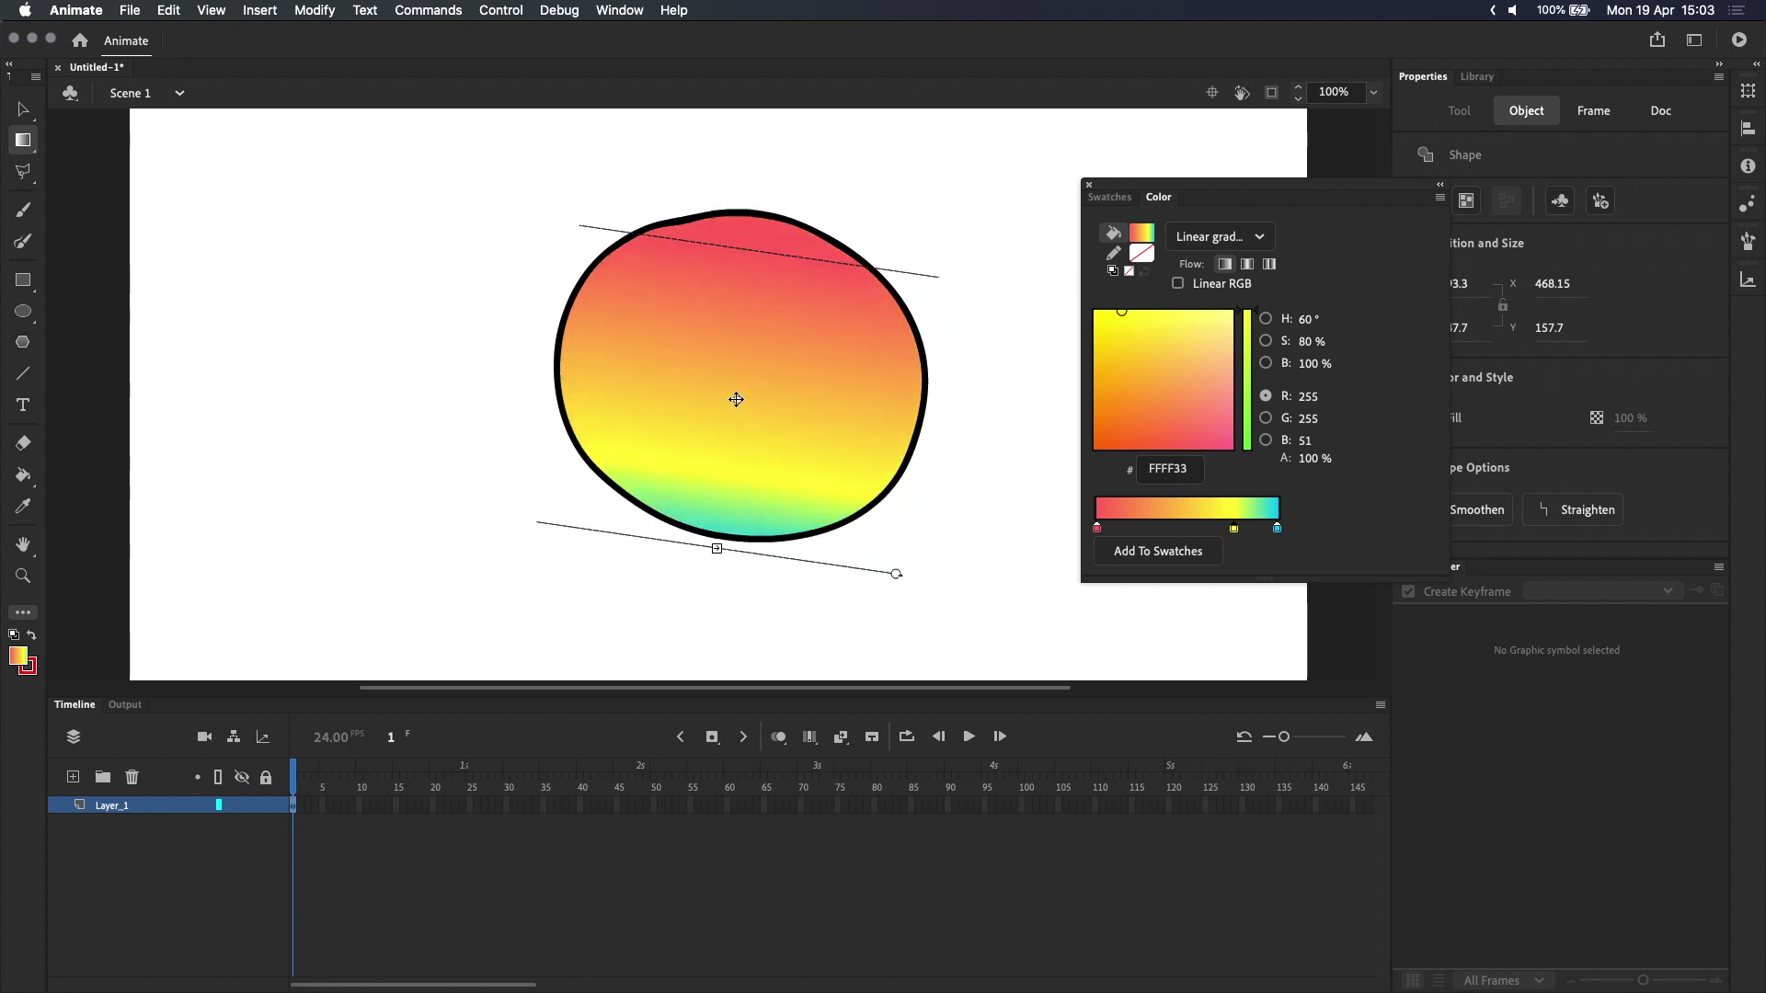
pyautogui.moveTo(736, 396); pyautogui.dragTo(789, 438)
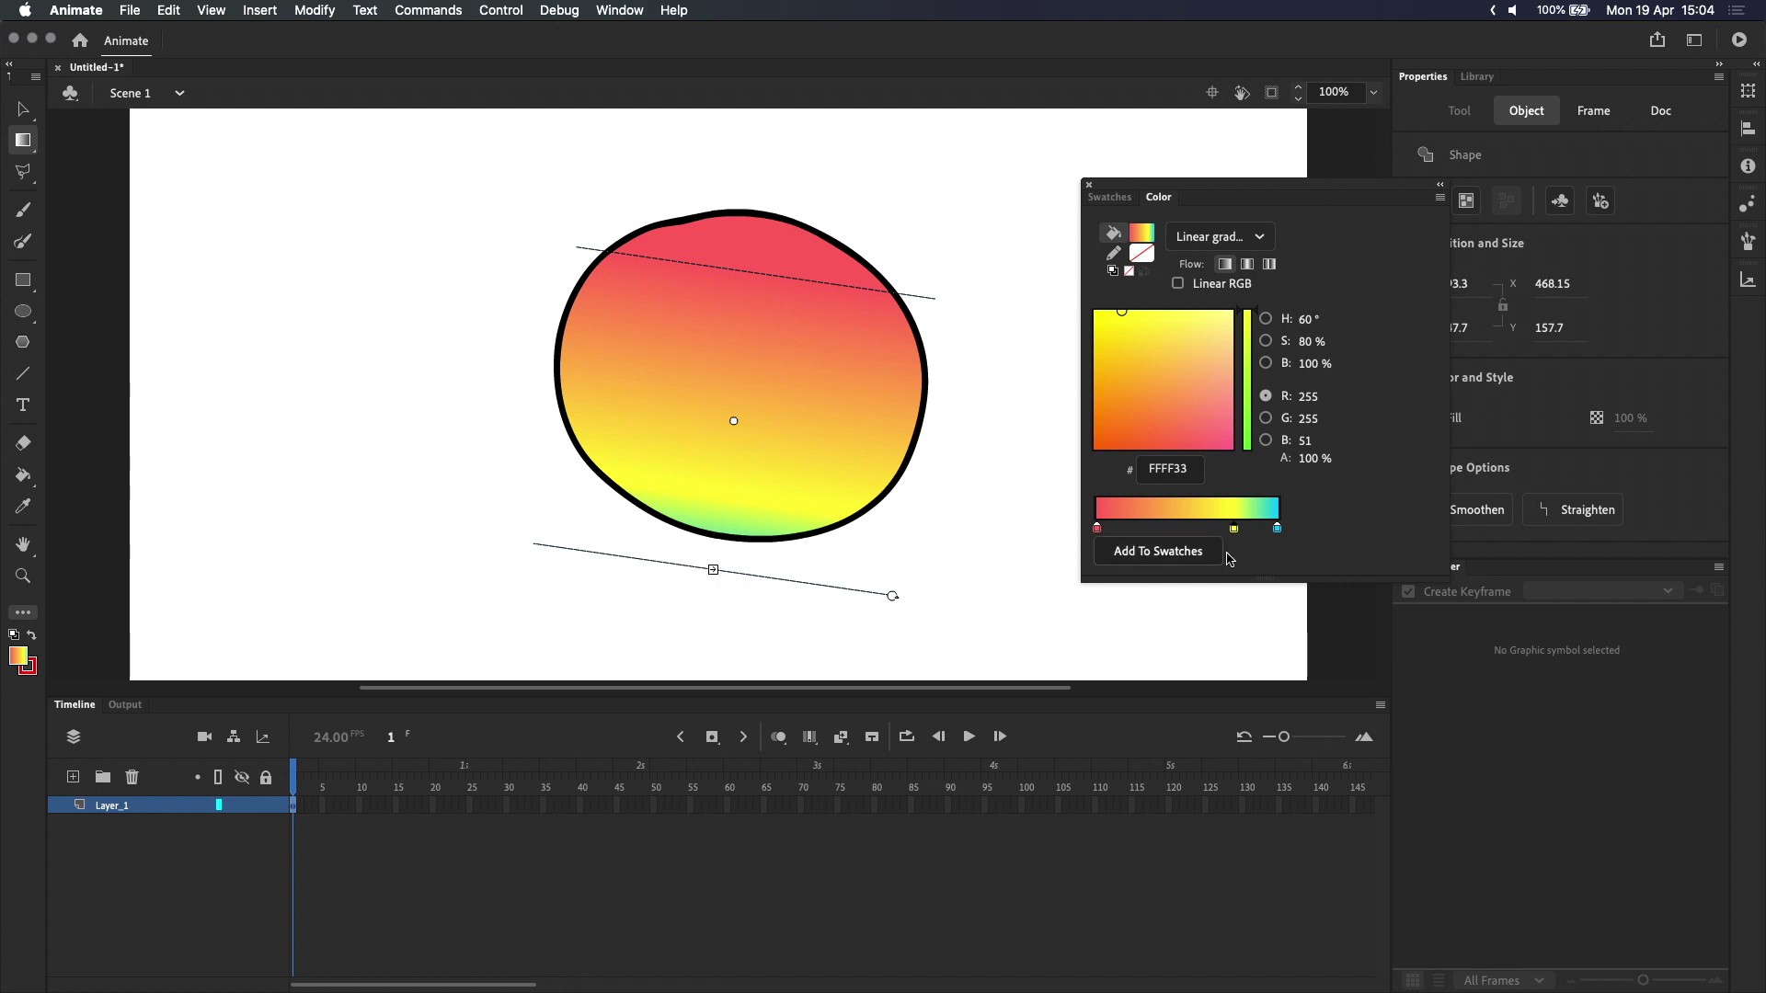
pyautogui.moveTo(733, 418); pyautogui.dragTo(751, 365)
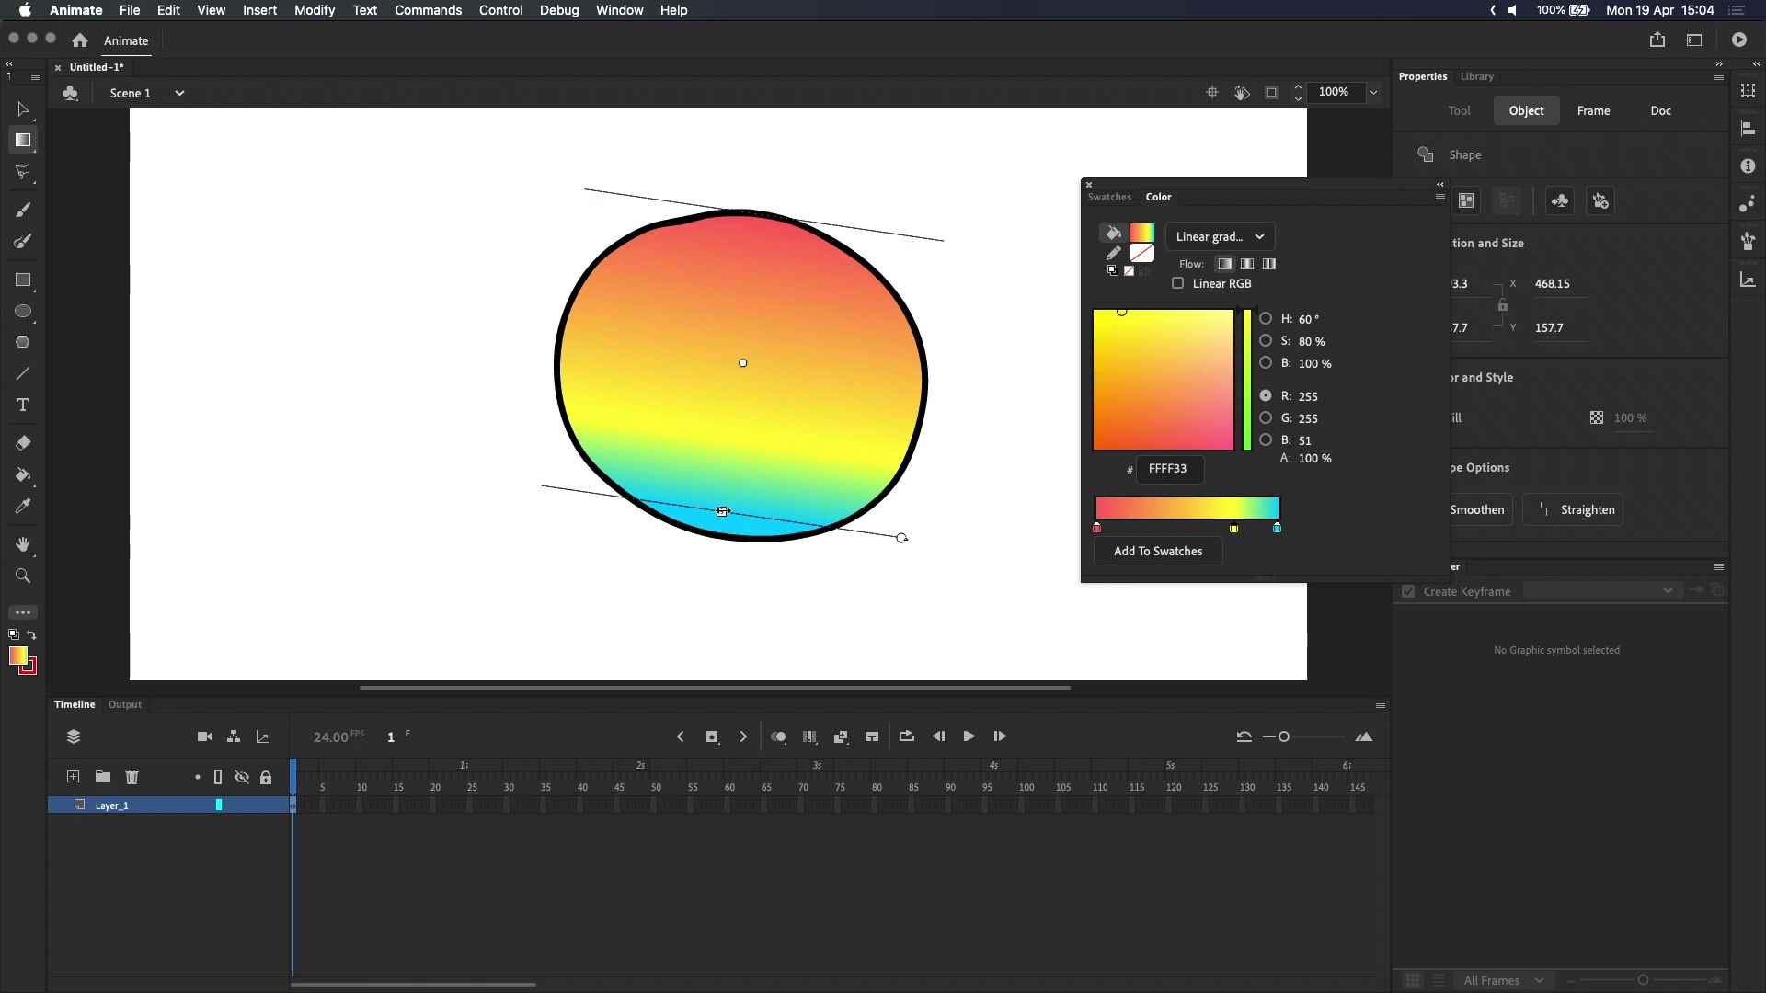
pyautogui.moveTo(721, 511); pyautogui.dragTo(737, 457)
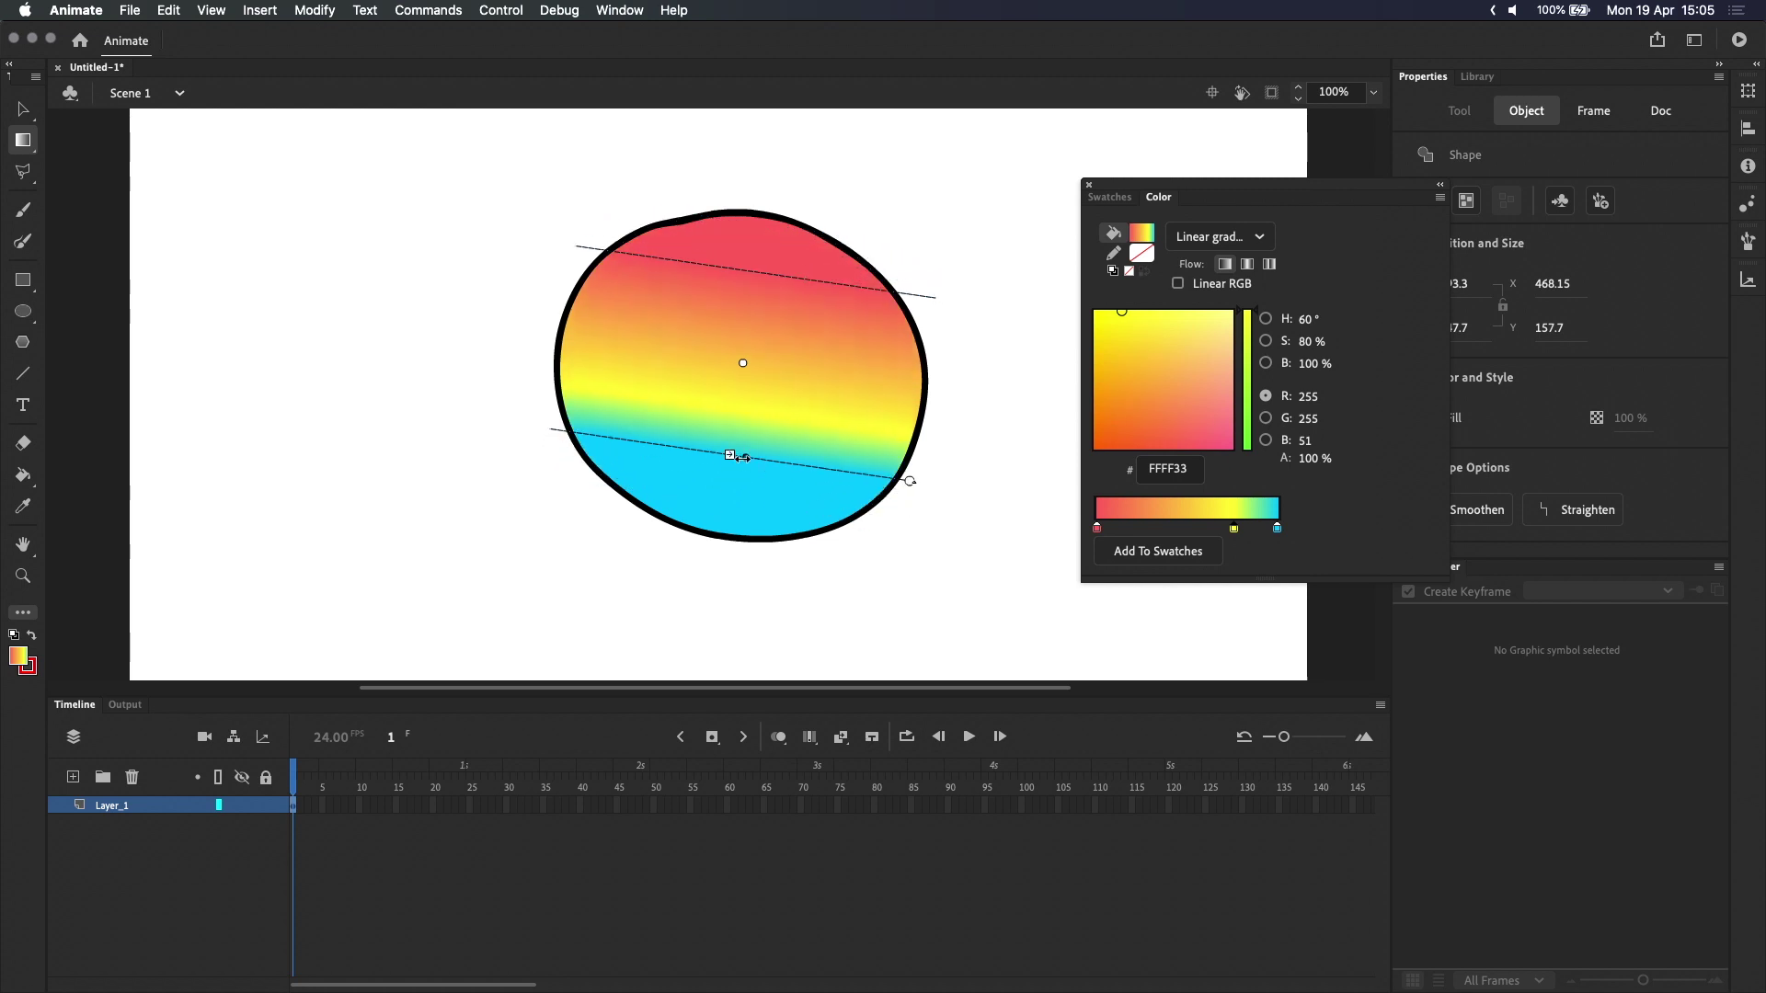
pyautogui.moveTo(753, 355); pyautogui.dragTo(751, 365)
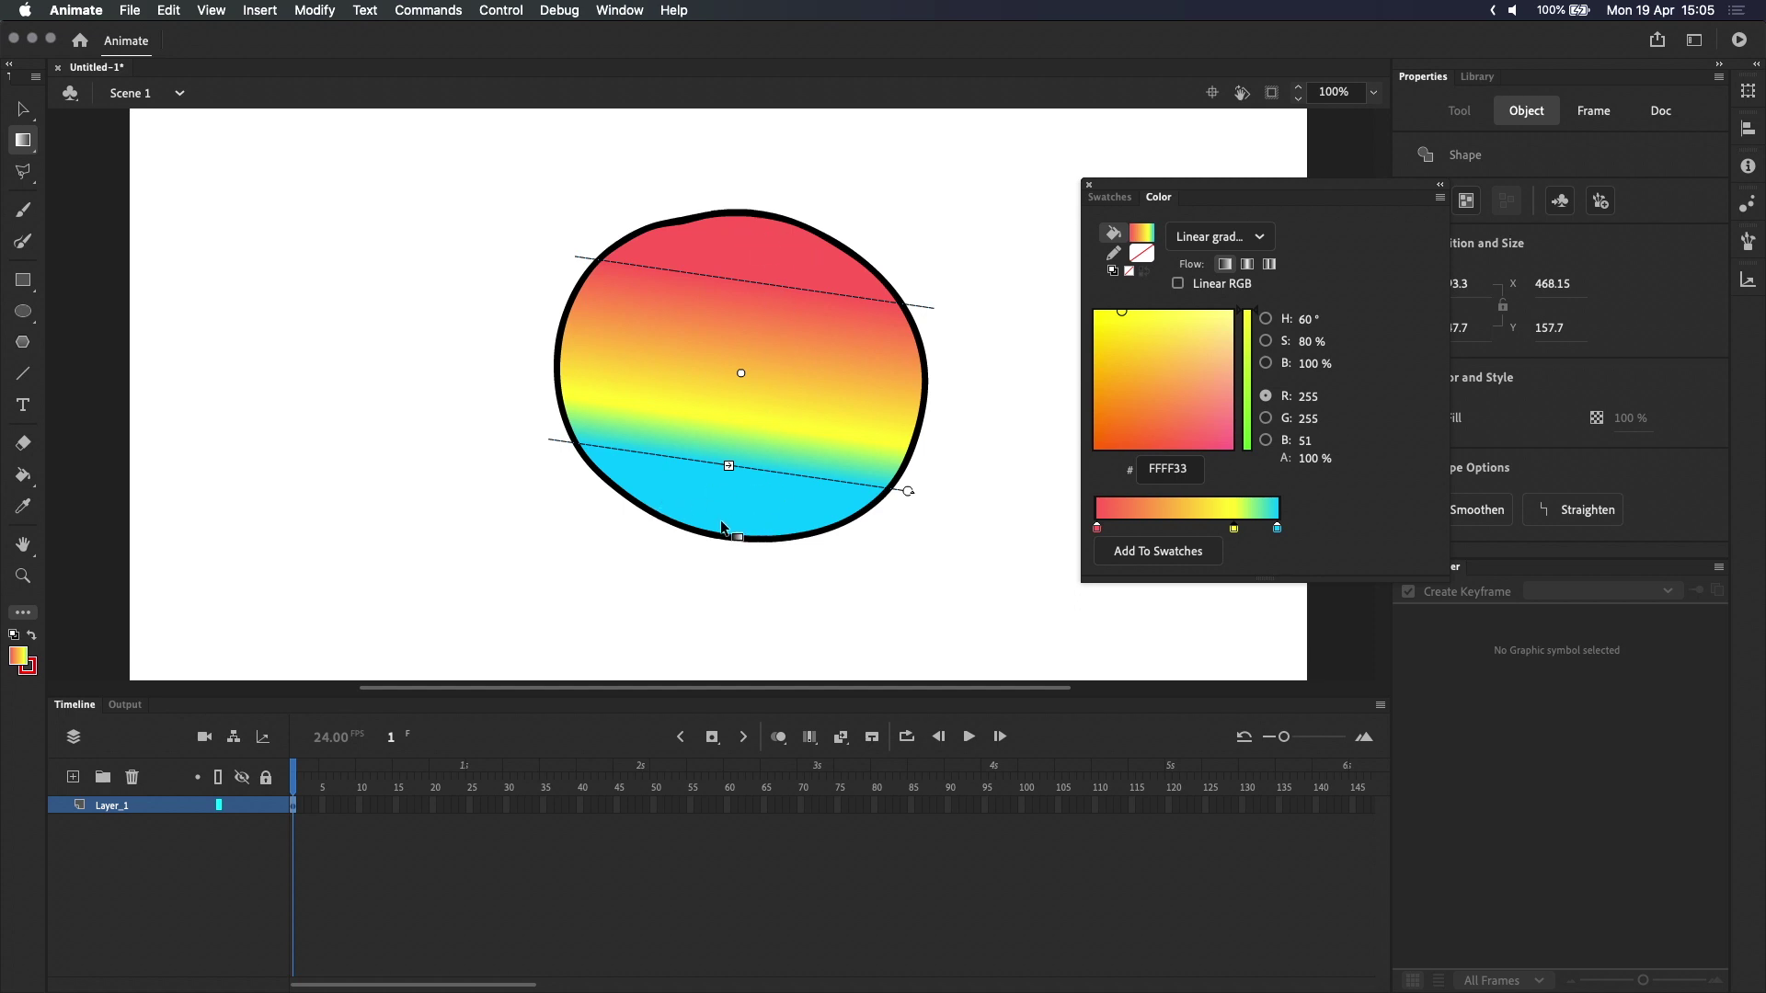
pyautogui.hscroll(5, 723, 529)
# - Lower and widen the gradient so the circle fades from pink-red at top to orange below
pyautogui.moveTo(671, 386); pyautogui.dragTo(631, 360)
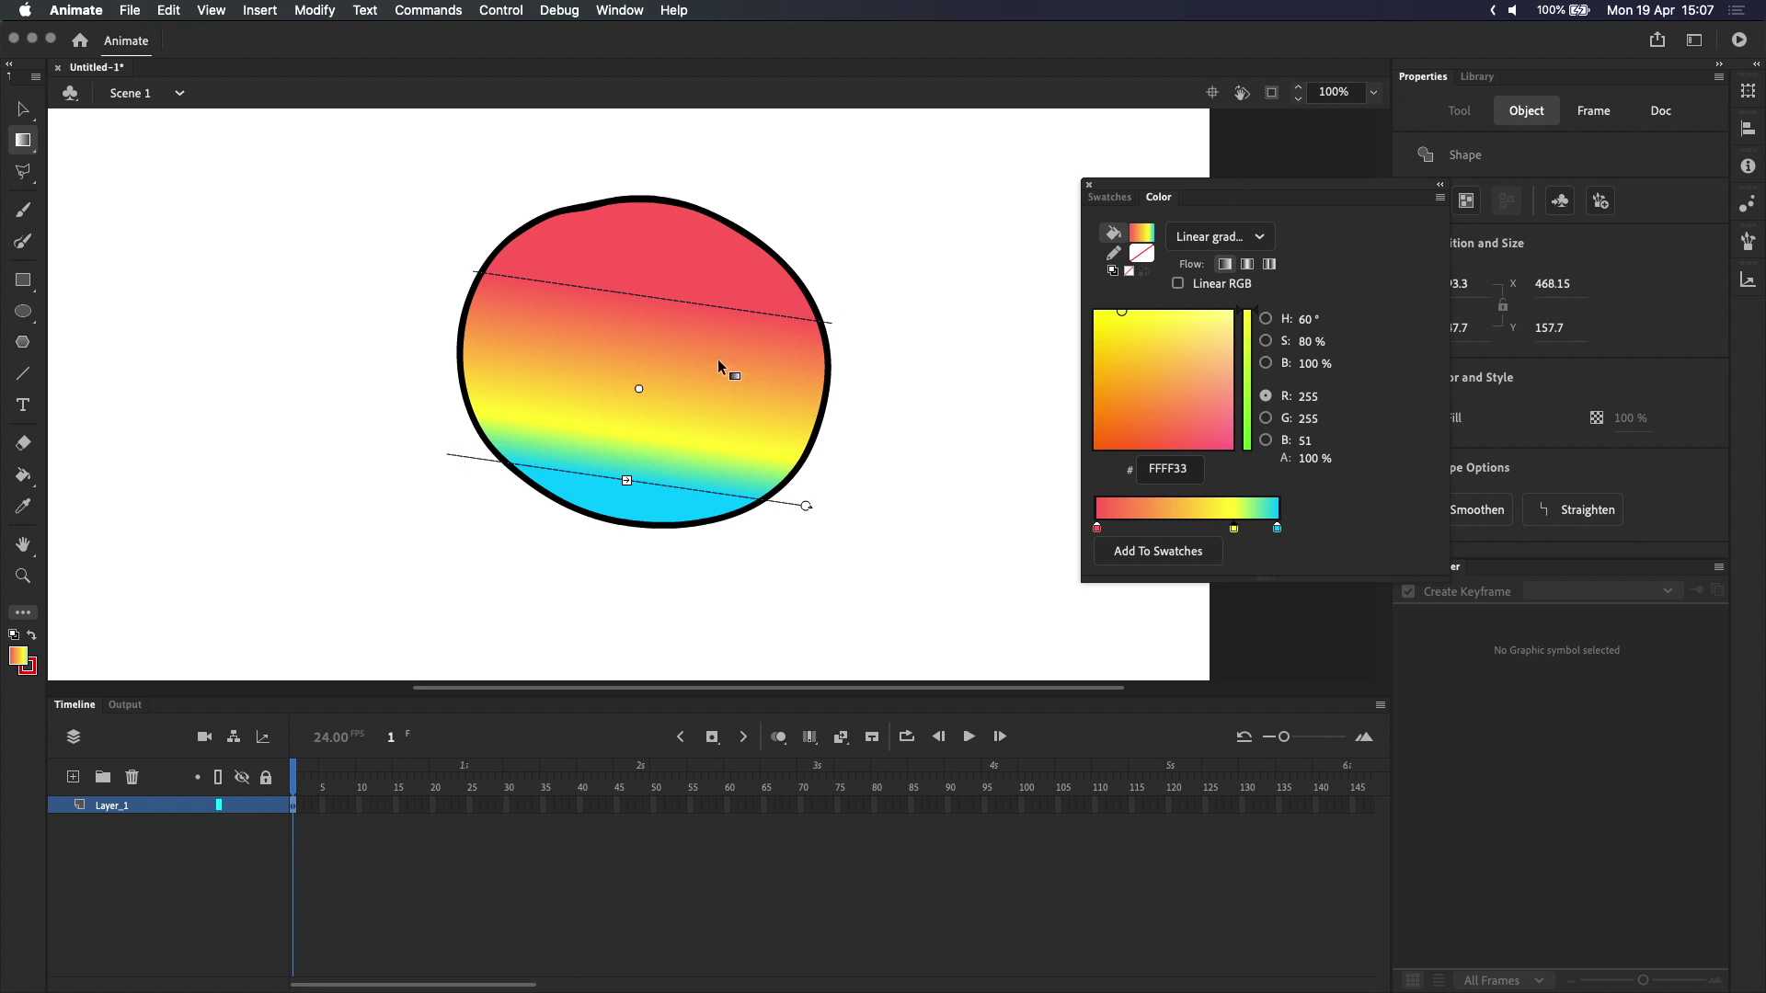
pyautogui.moveTo(640, 391); pyautogui.dragTo(610, 590)
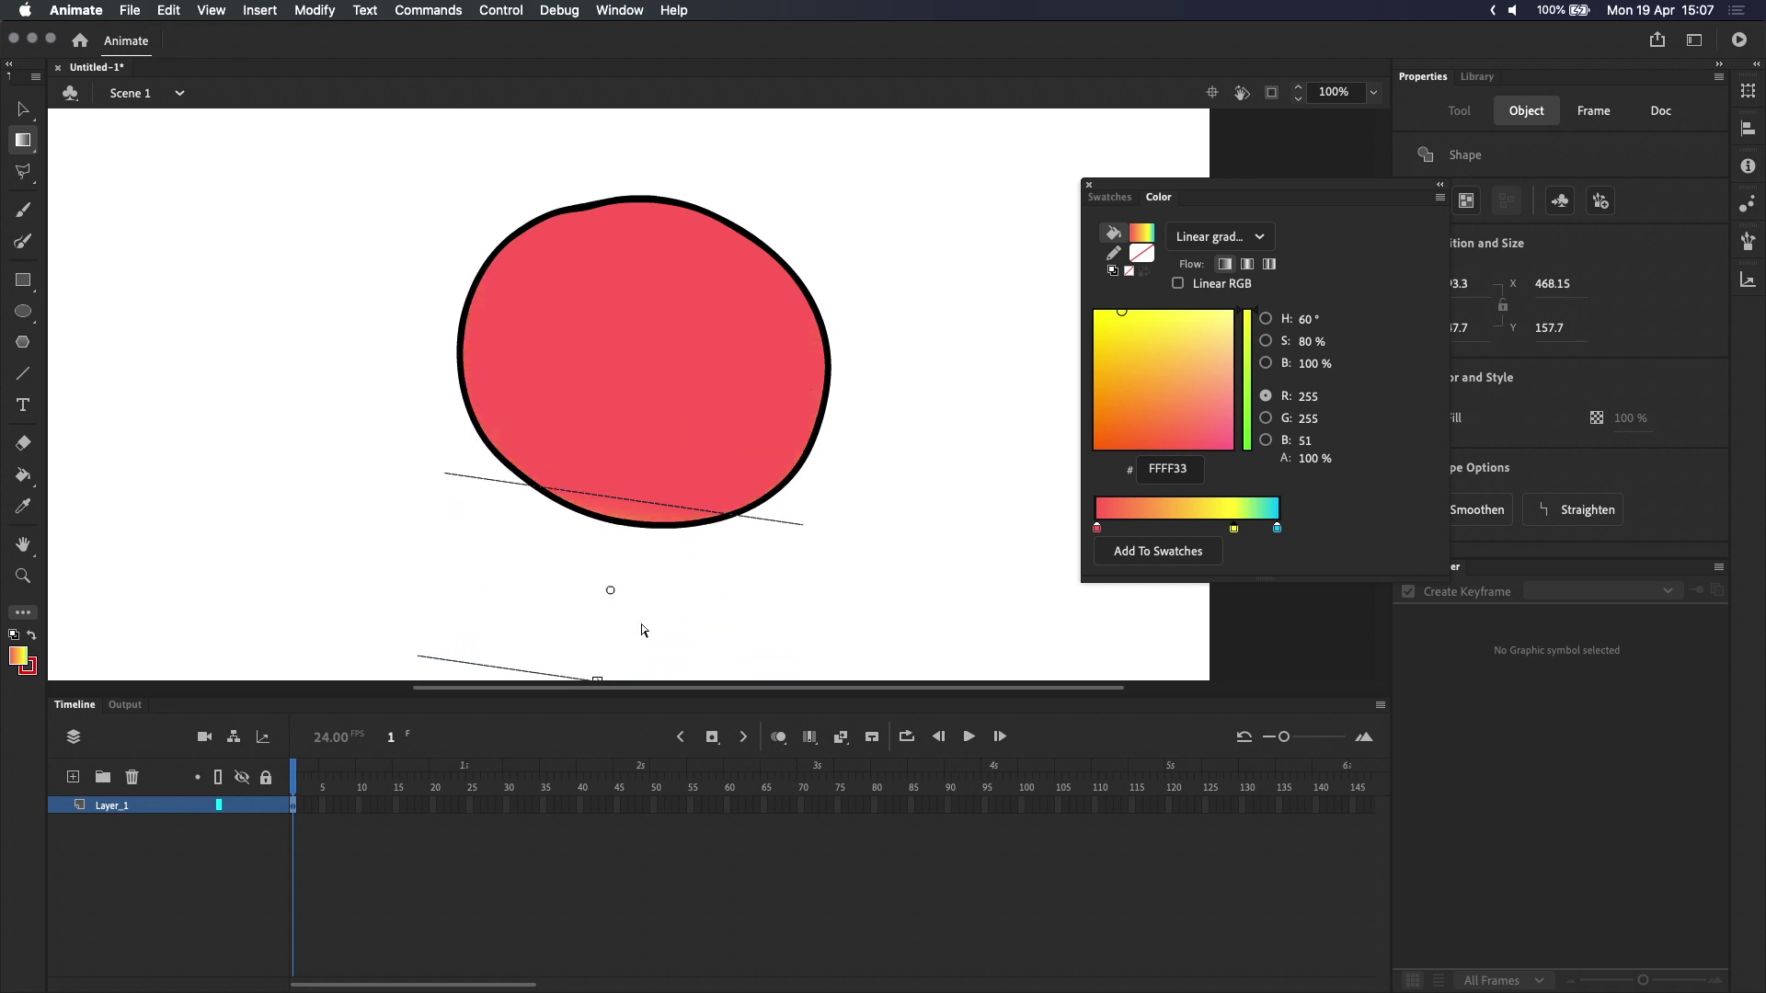
pyautogui.scroll(-2, 803, 474)
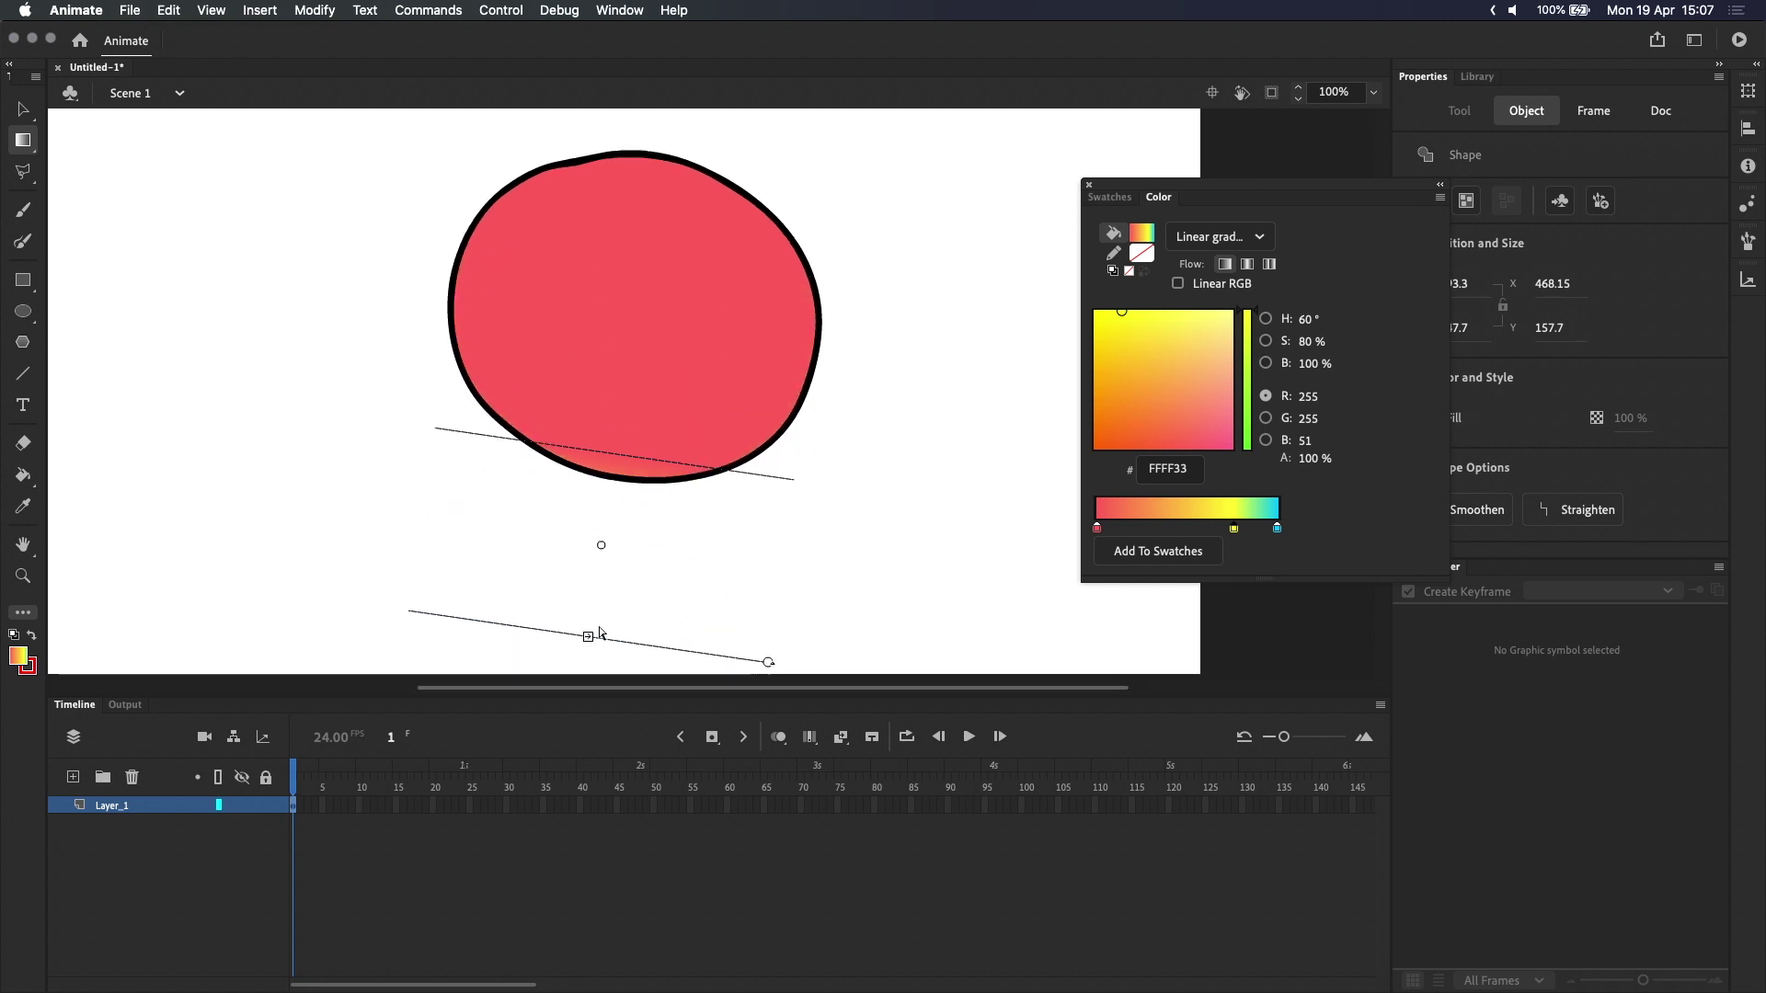
pyautogui.moveTo(587, 637); pyautogui.dragTo(578, 804)
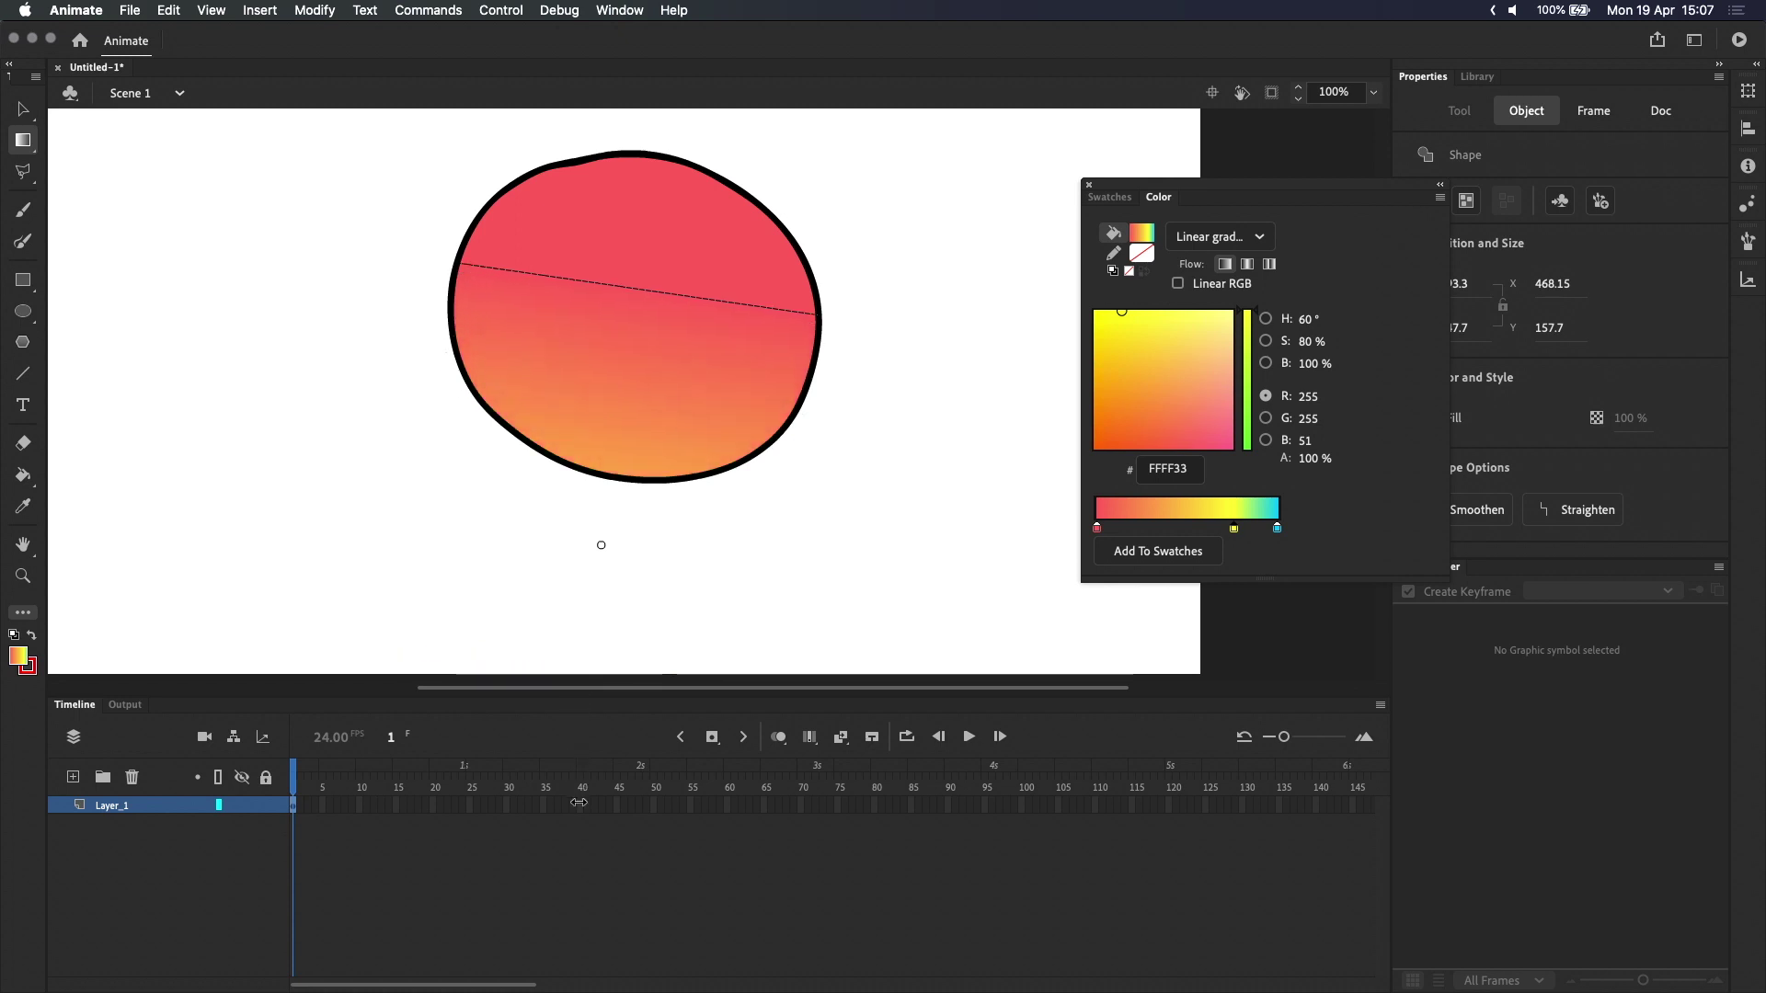
pyautogui.scroll(-3, 785, 425)
pyautogui.scroll(-6, 785, 425)
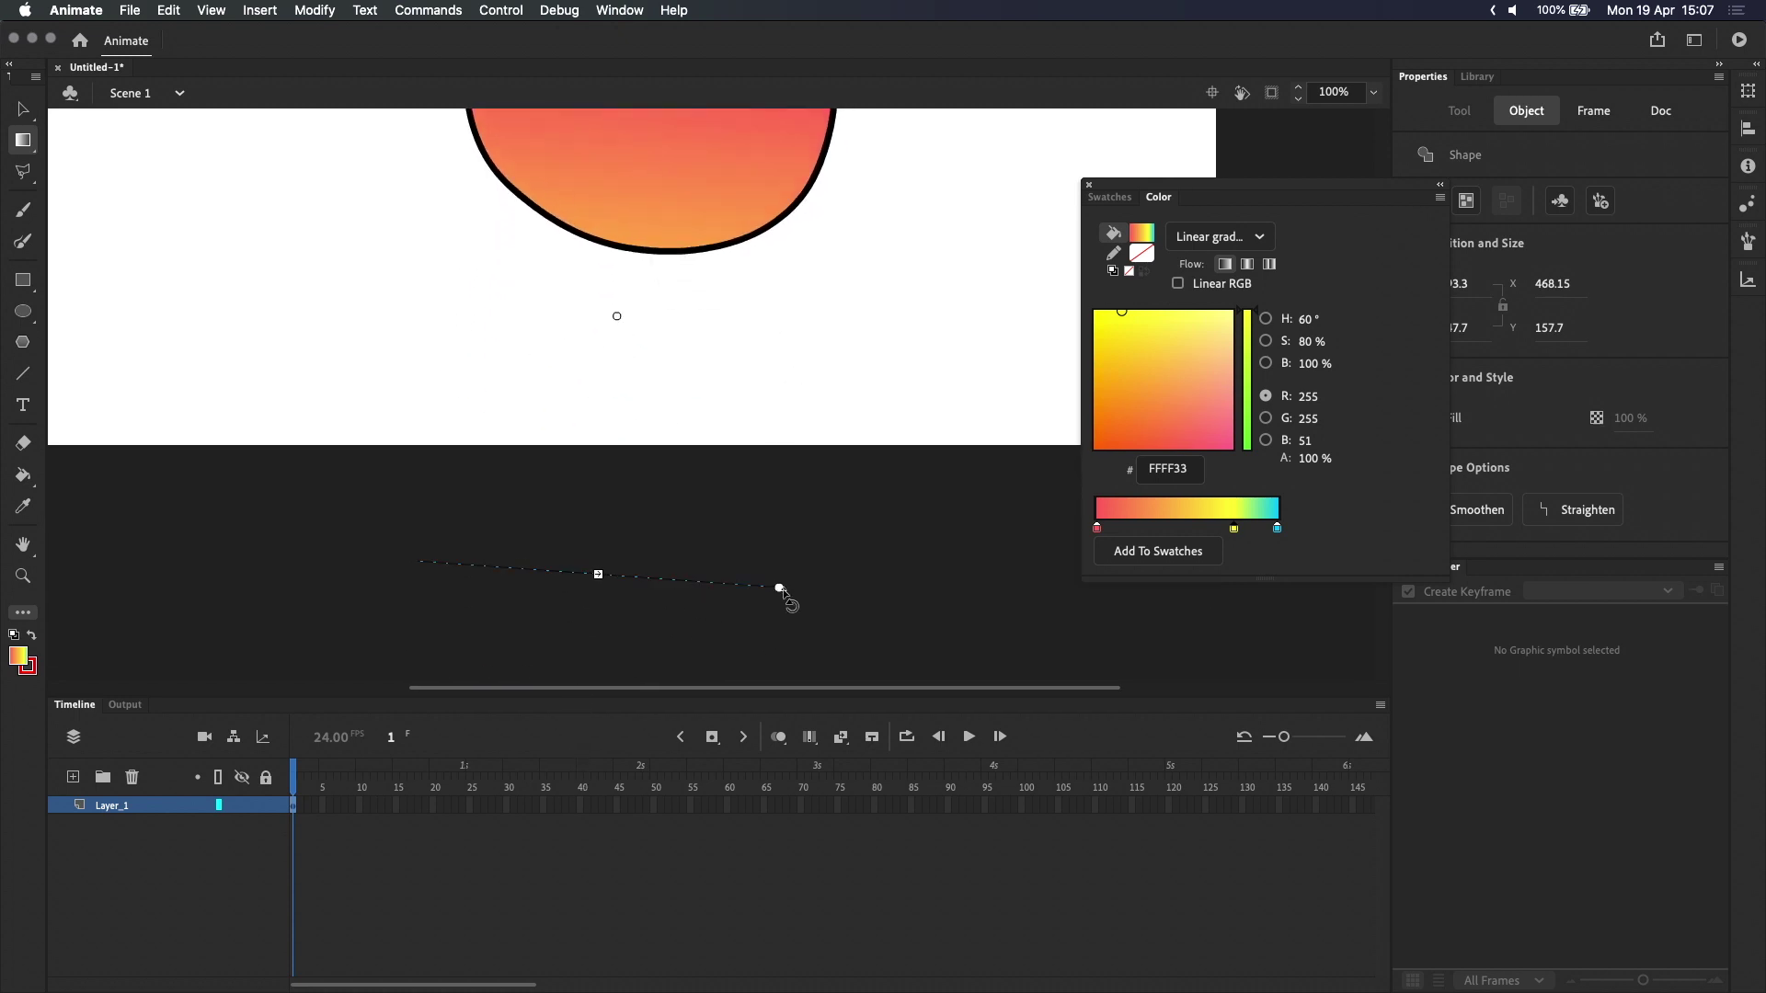
pyautogui.moveTo(776, 592); pyautogui.dragTo(803, 416)
pyautogui.scroll(9, 802, 416)
pyautogui.hscroll(2, 733, 592)
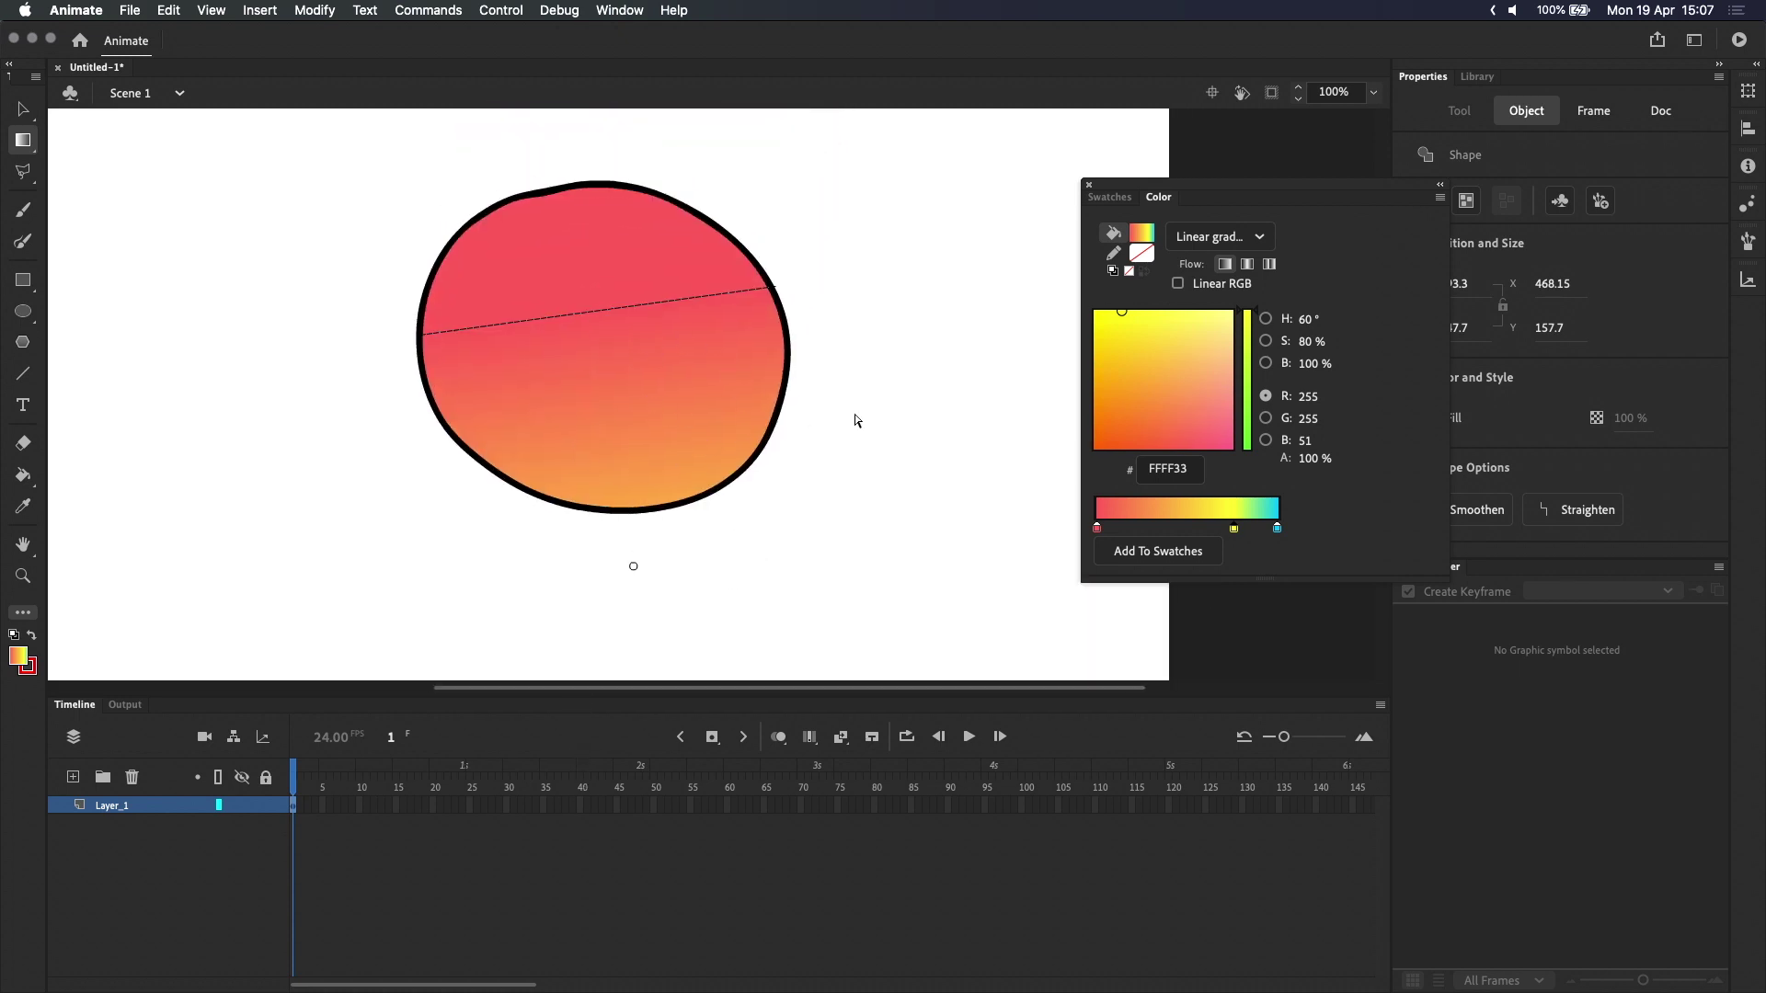
pyautogui.click(835, 388)
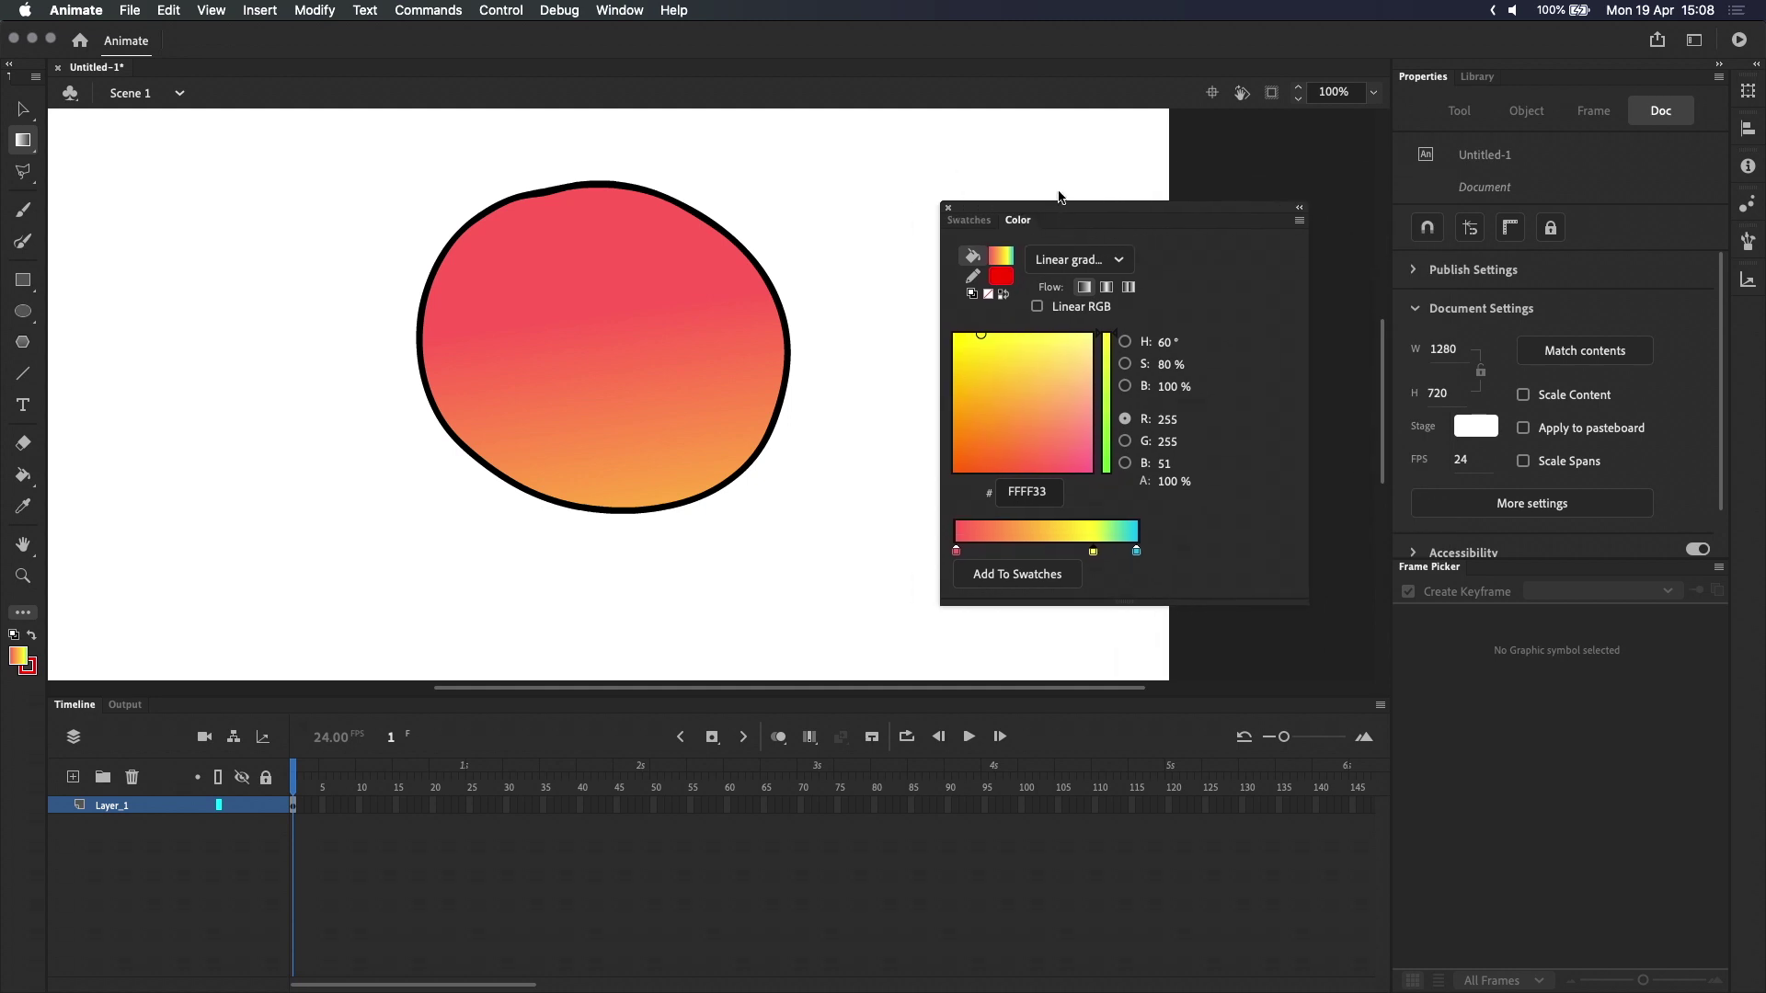
# - Switch the fill to a Radial gradient with the middle stop recoloured green 009900
pyautogui.click(1058, 248)
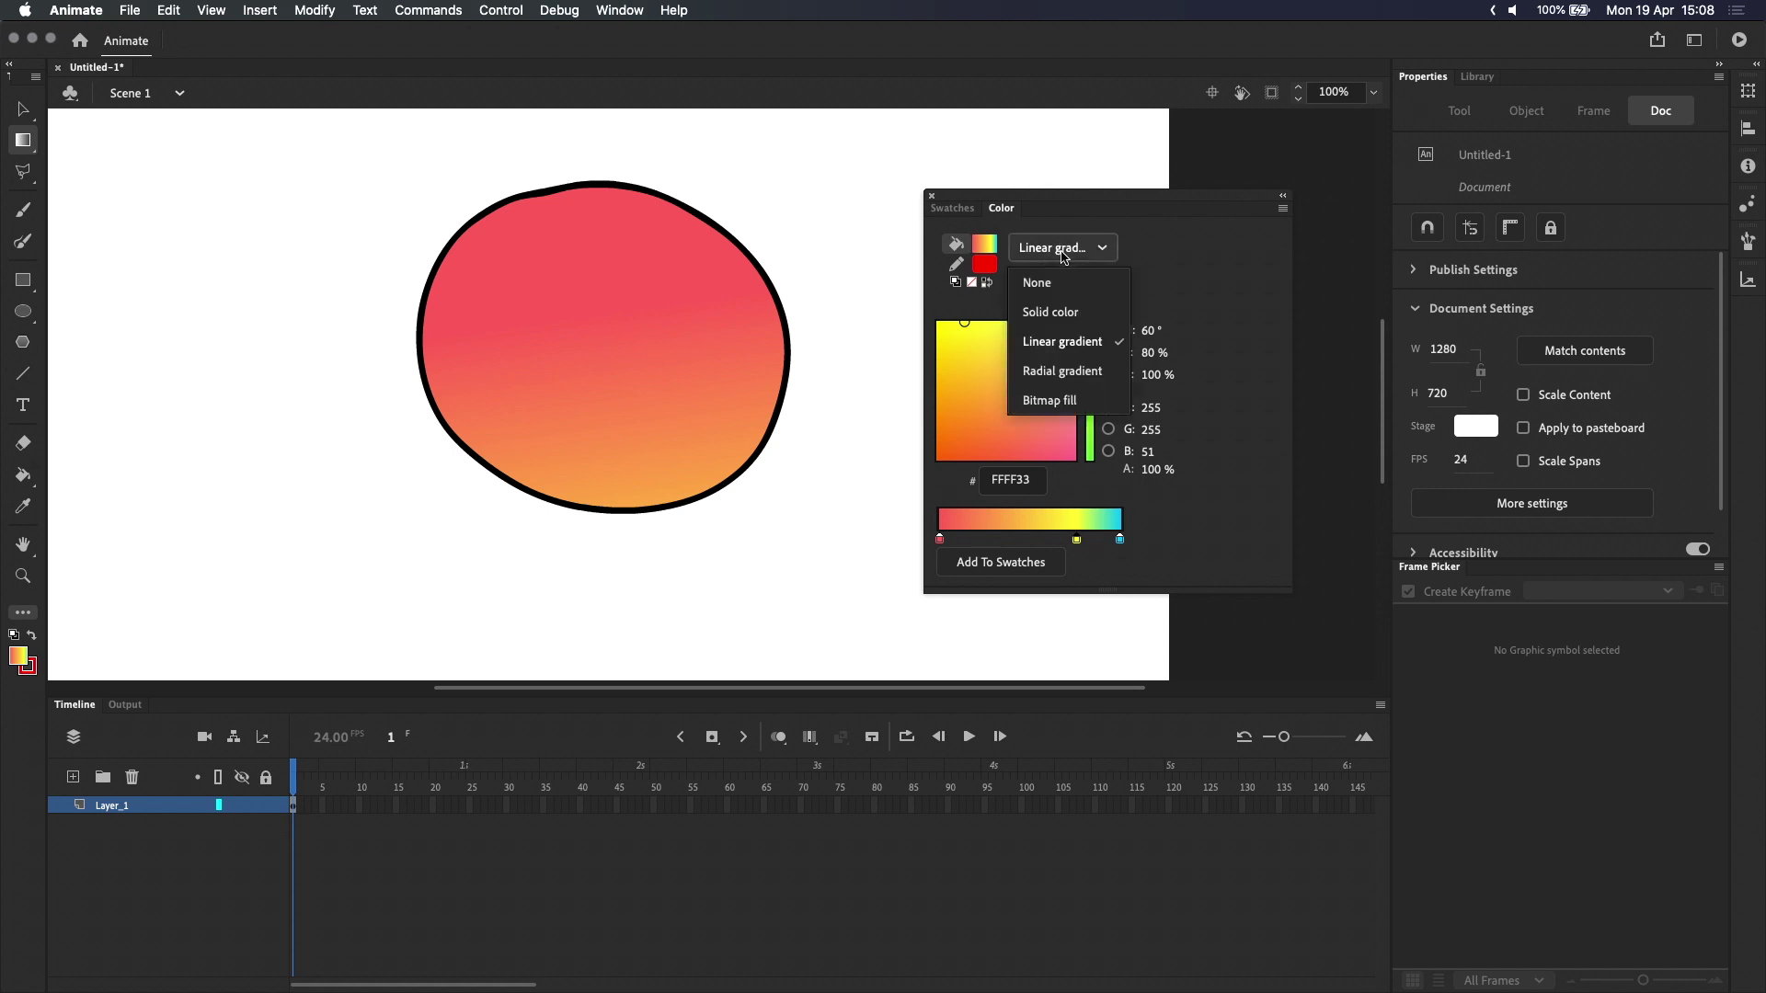
pyautogui.click(1067, 370)
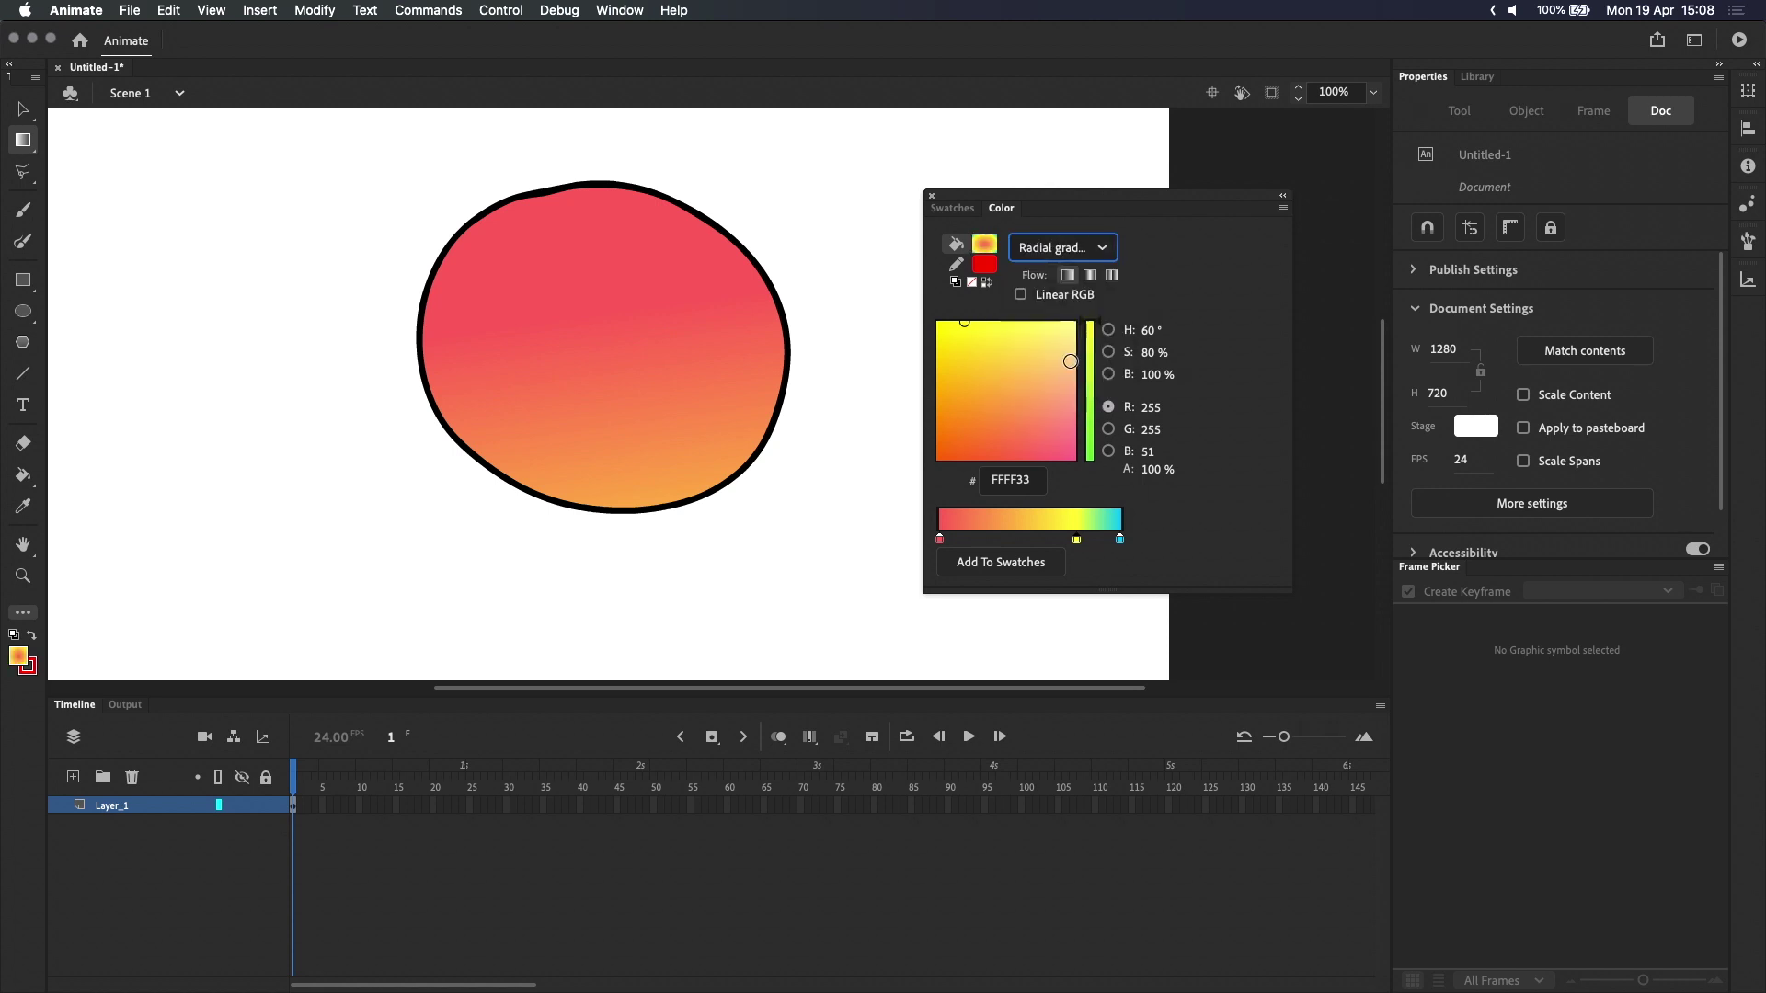
pyautogui.doubleClick(1077, 540)
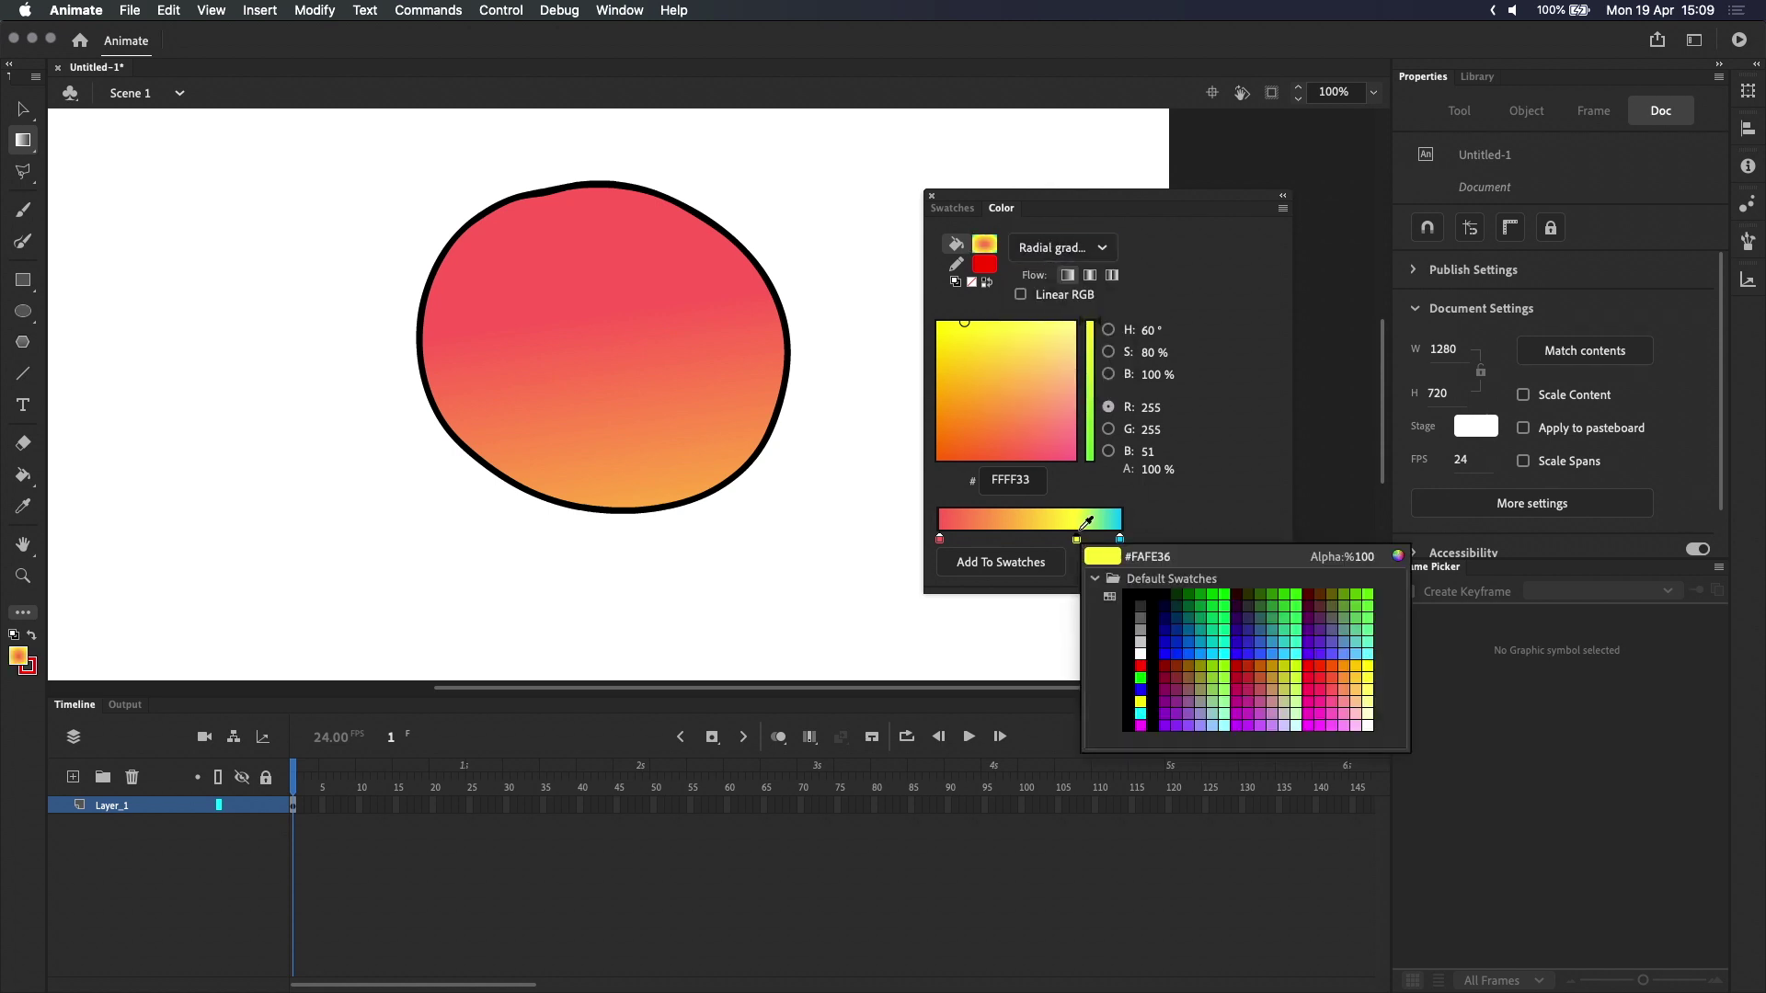
pyautogui.click(1205, 594)
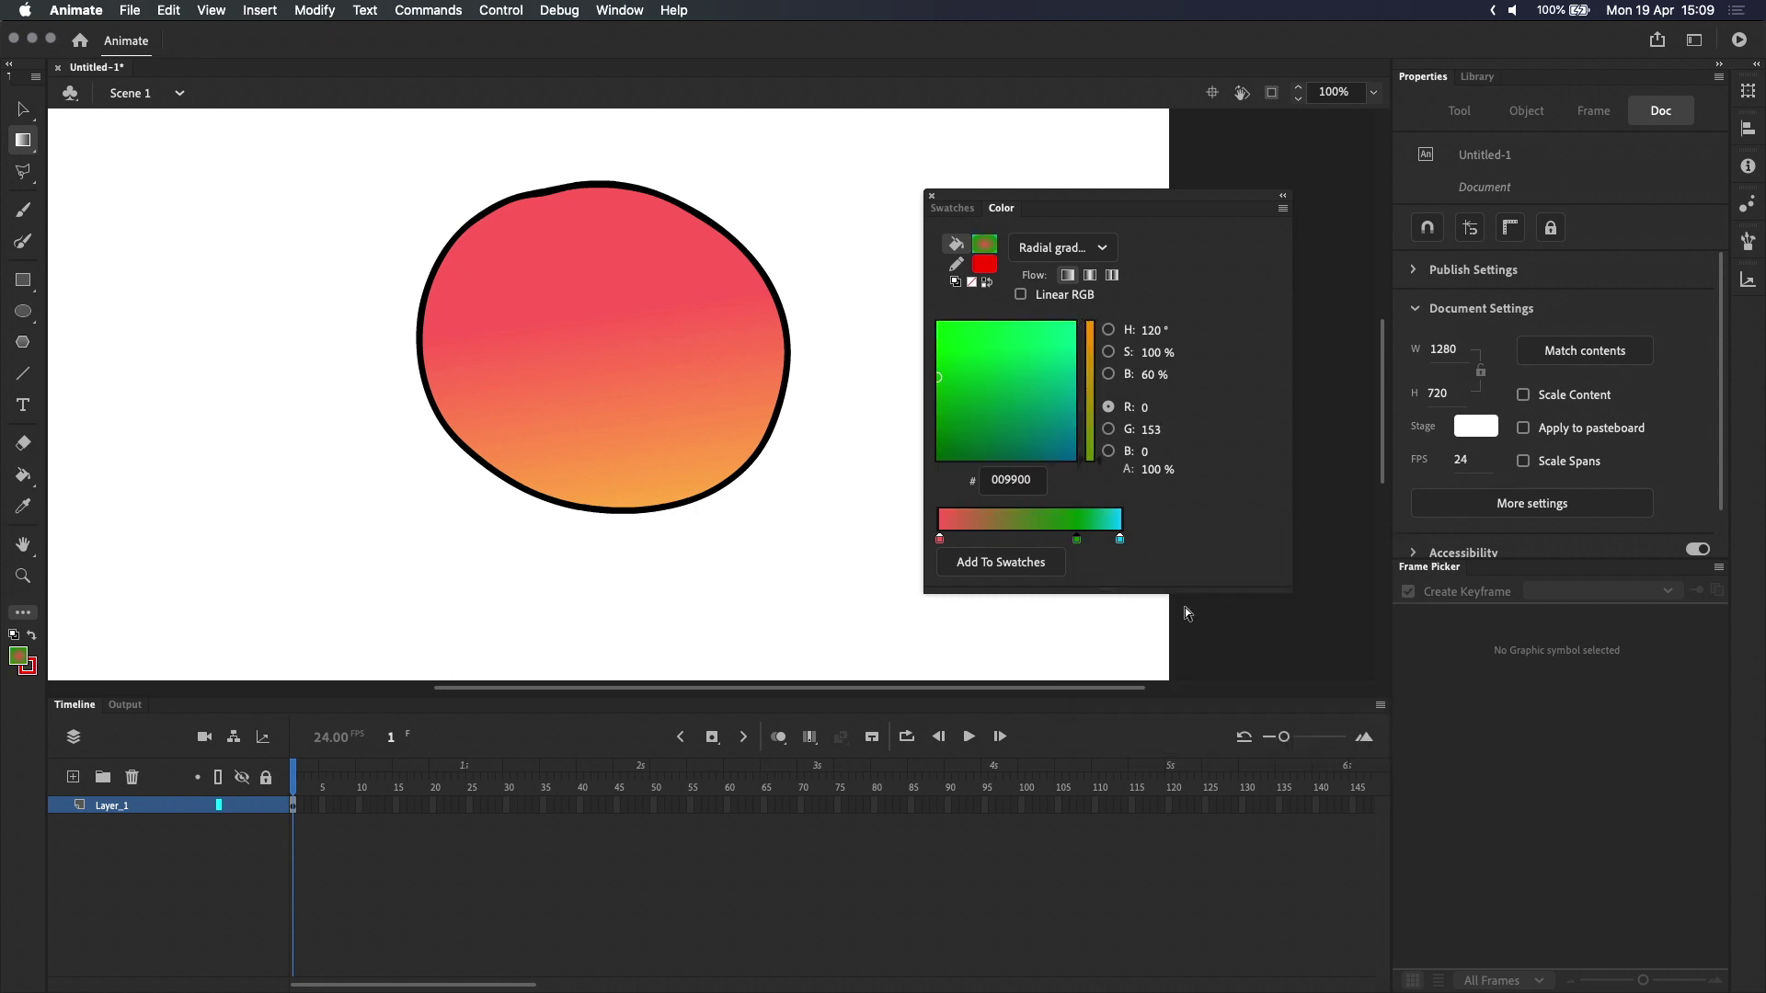
# - Refill the circle with the radial gradient and bring up its Gradient Transform handles
pyautogui.click(23, 475)
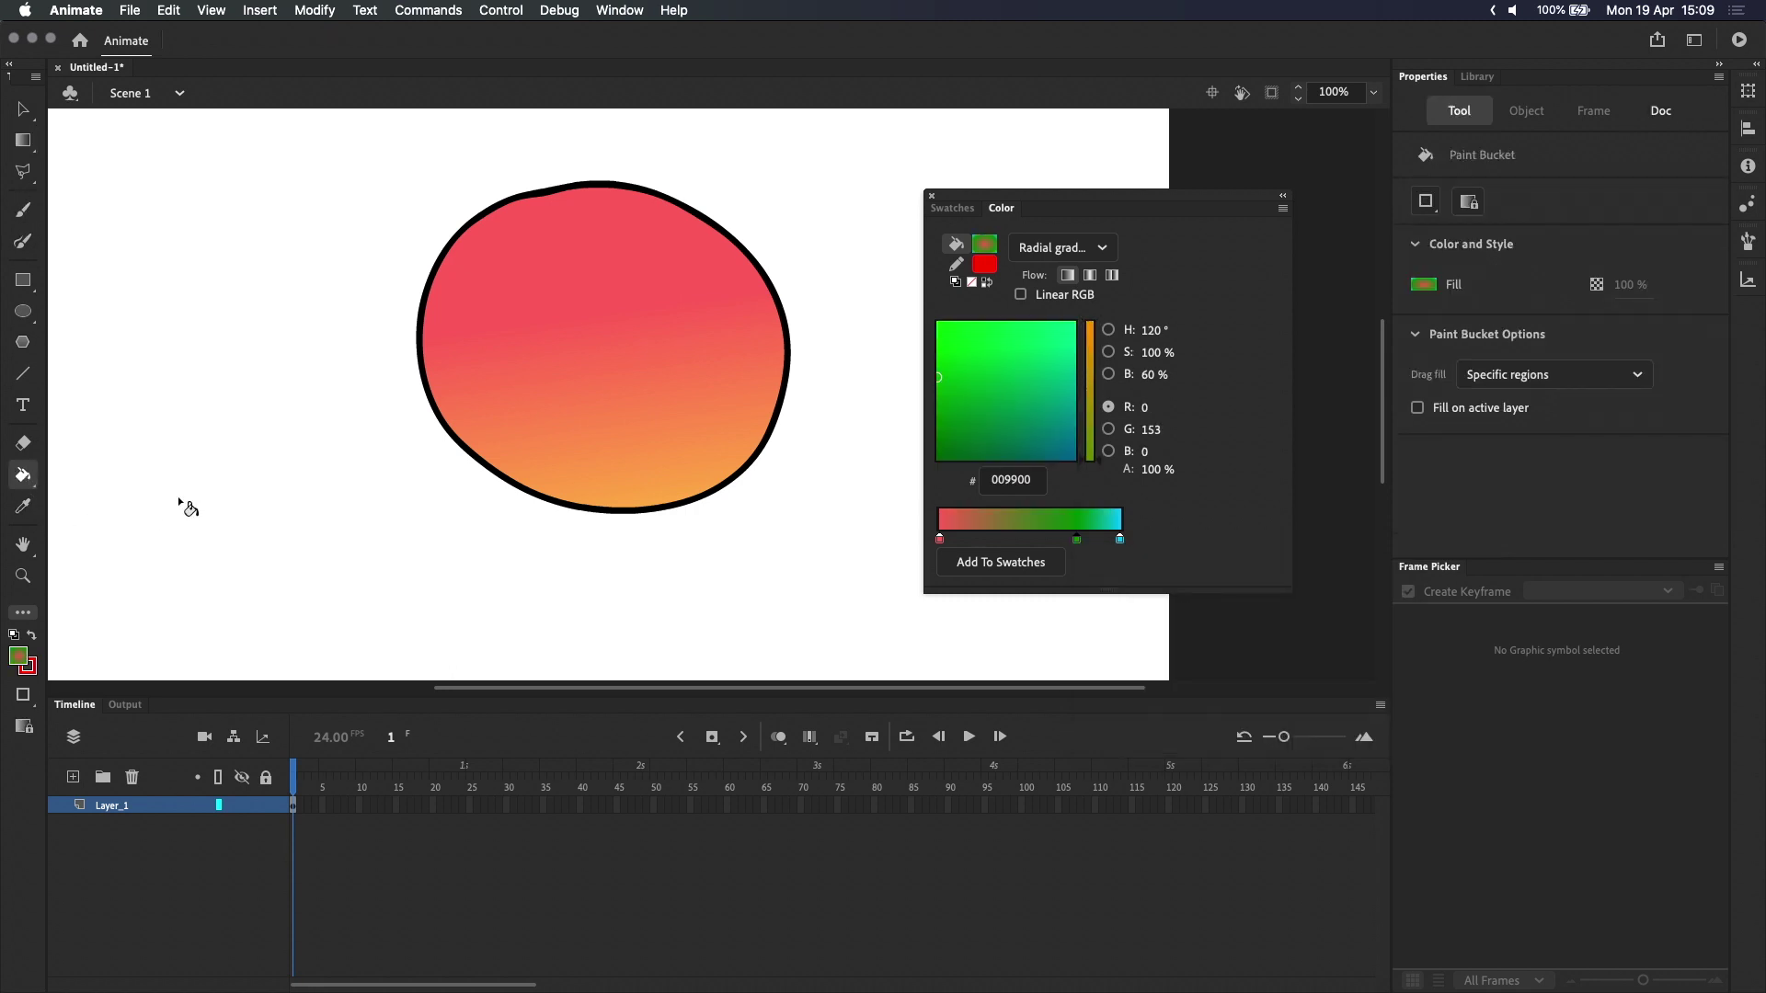
pyautogui.click(679, 378)
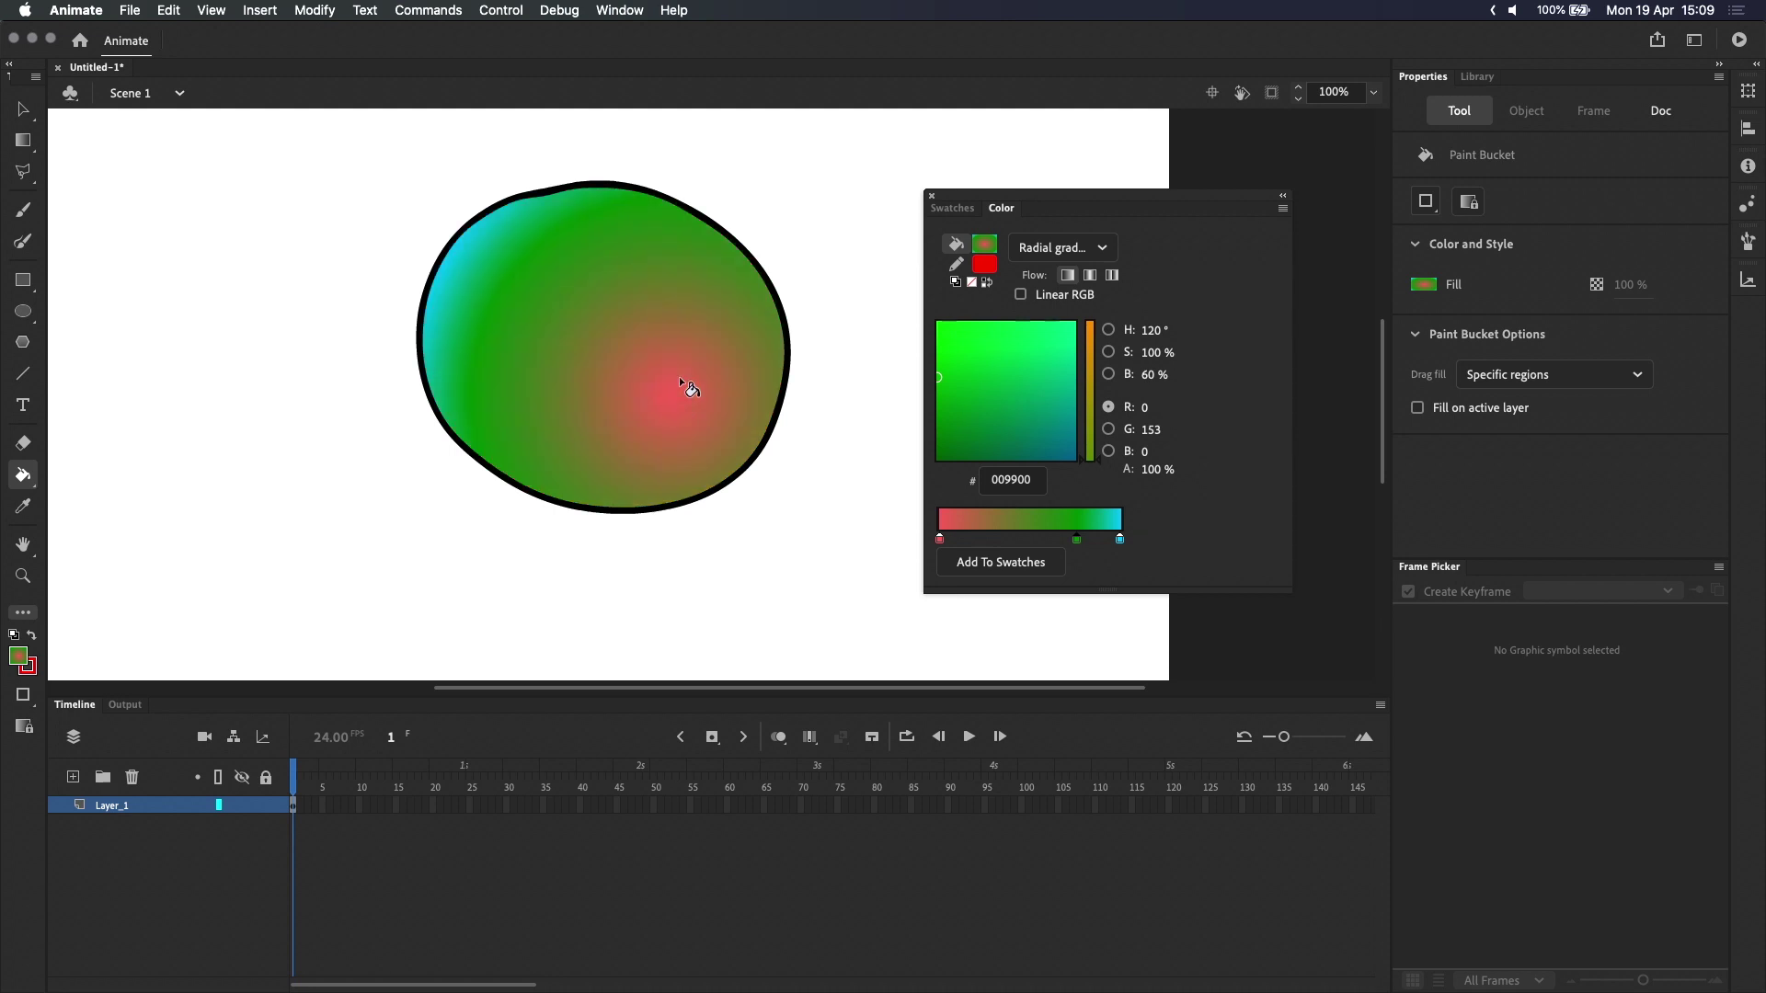
pyautogui.click(24, 150)
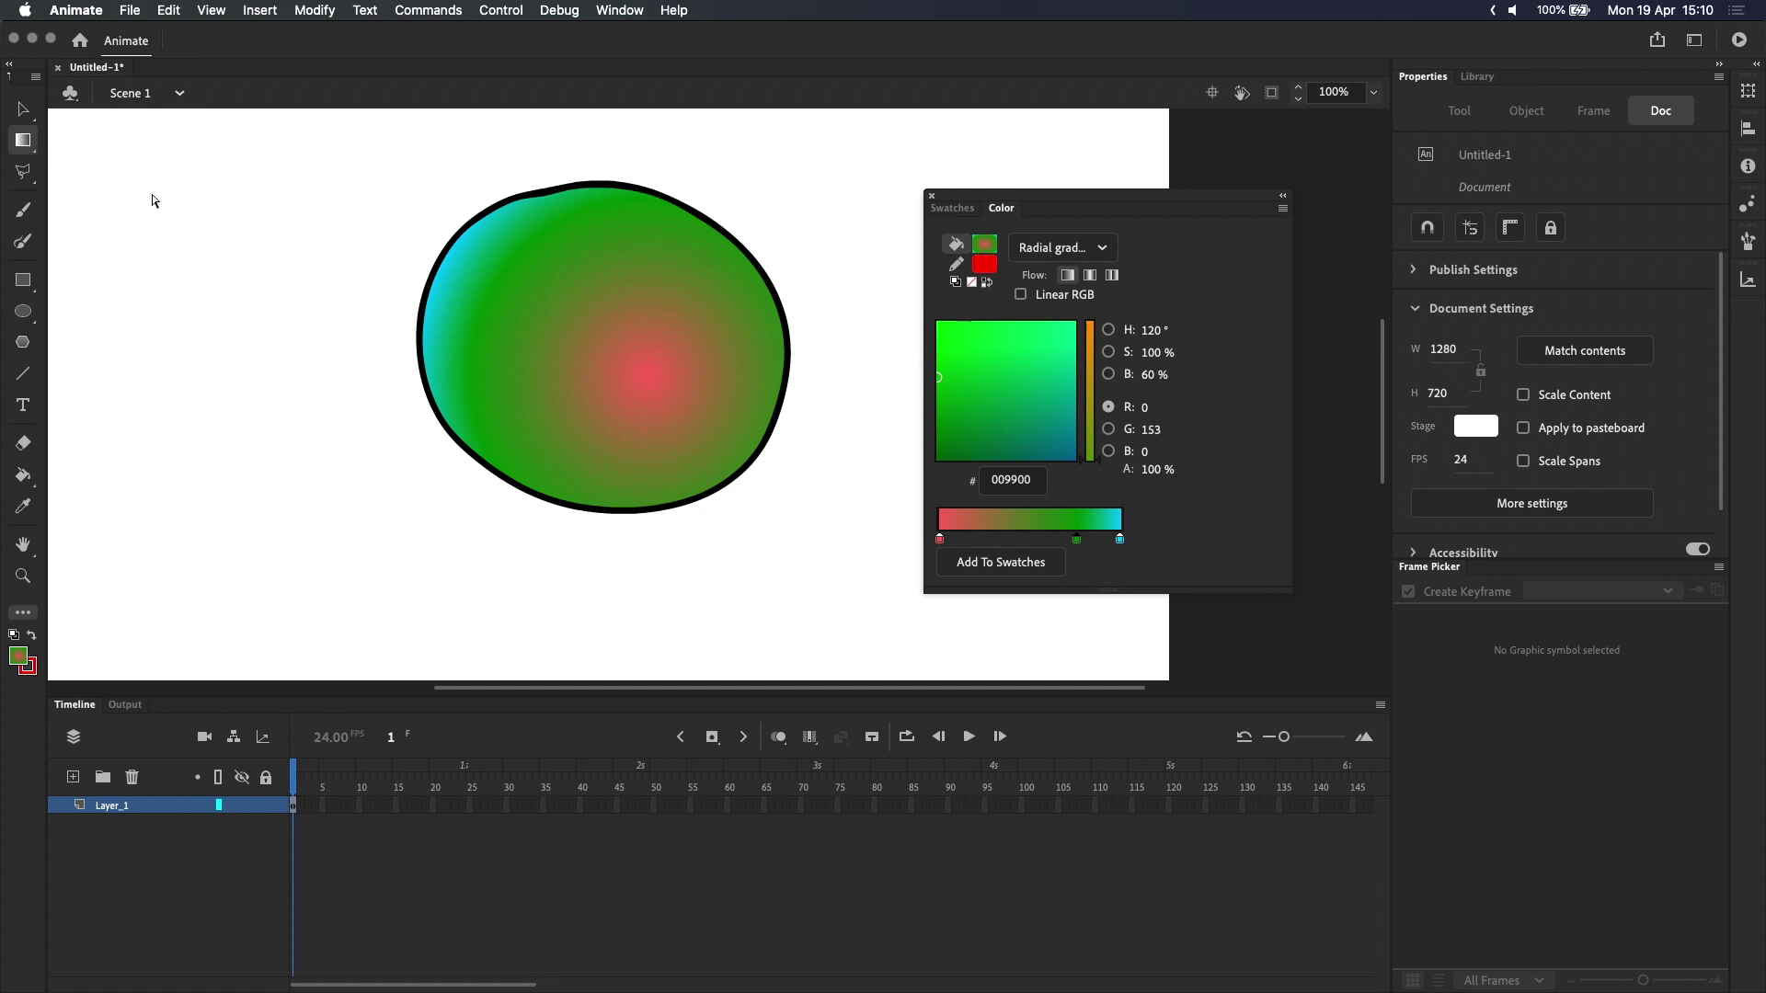
pyautogui.click(675, 357)
# - Move the radial gradient's pink centre to the circle's middle and stretch it horizontally wider
pyautogui.moveTo(644, 375); pyautogui.dragTo(607, 345)
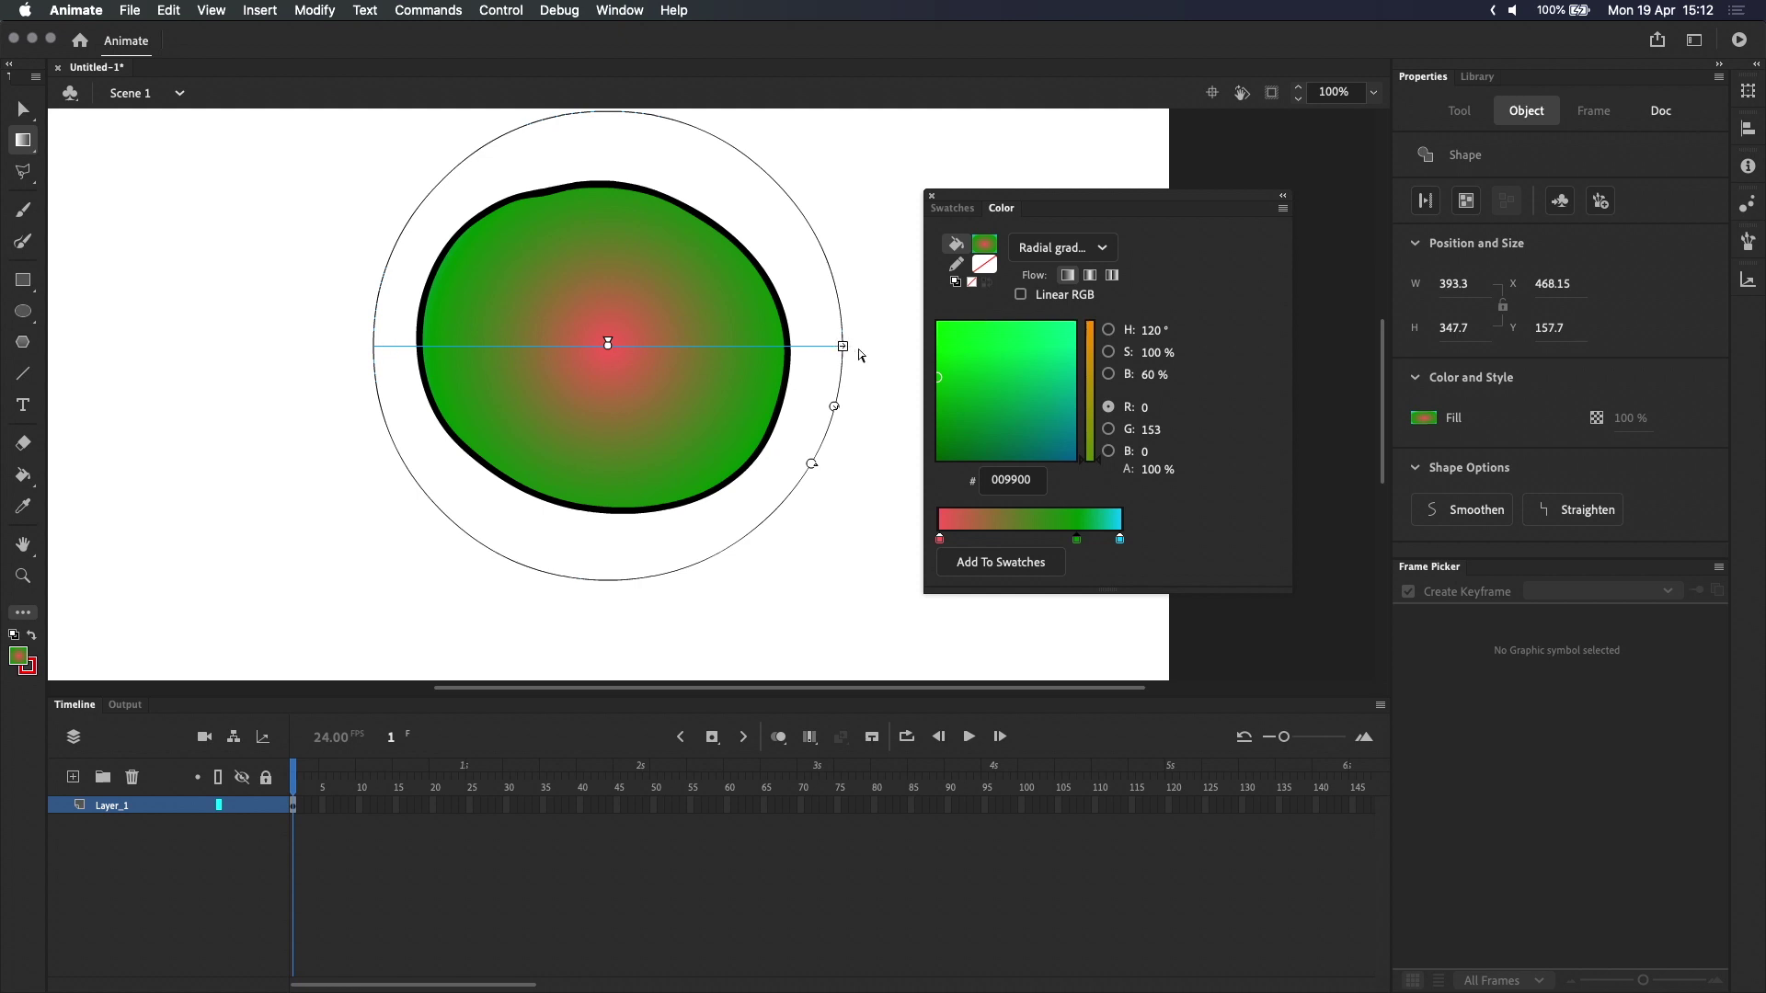
pyautogui.moveTo(844, 346); pyautogui.dragTo(884, 346)
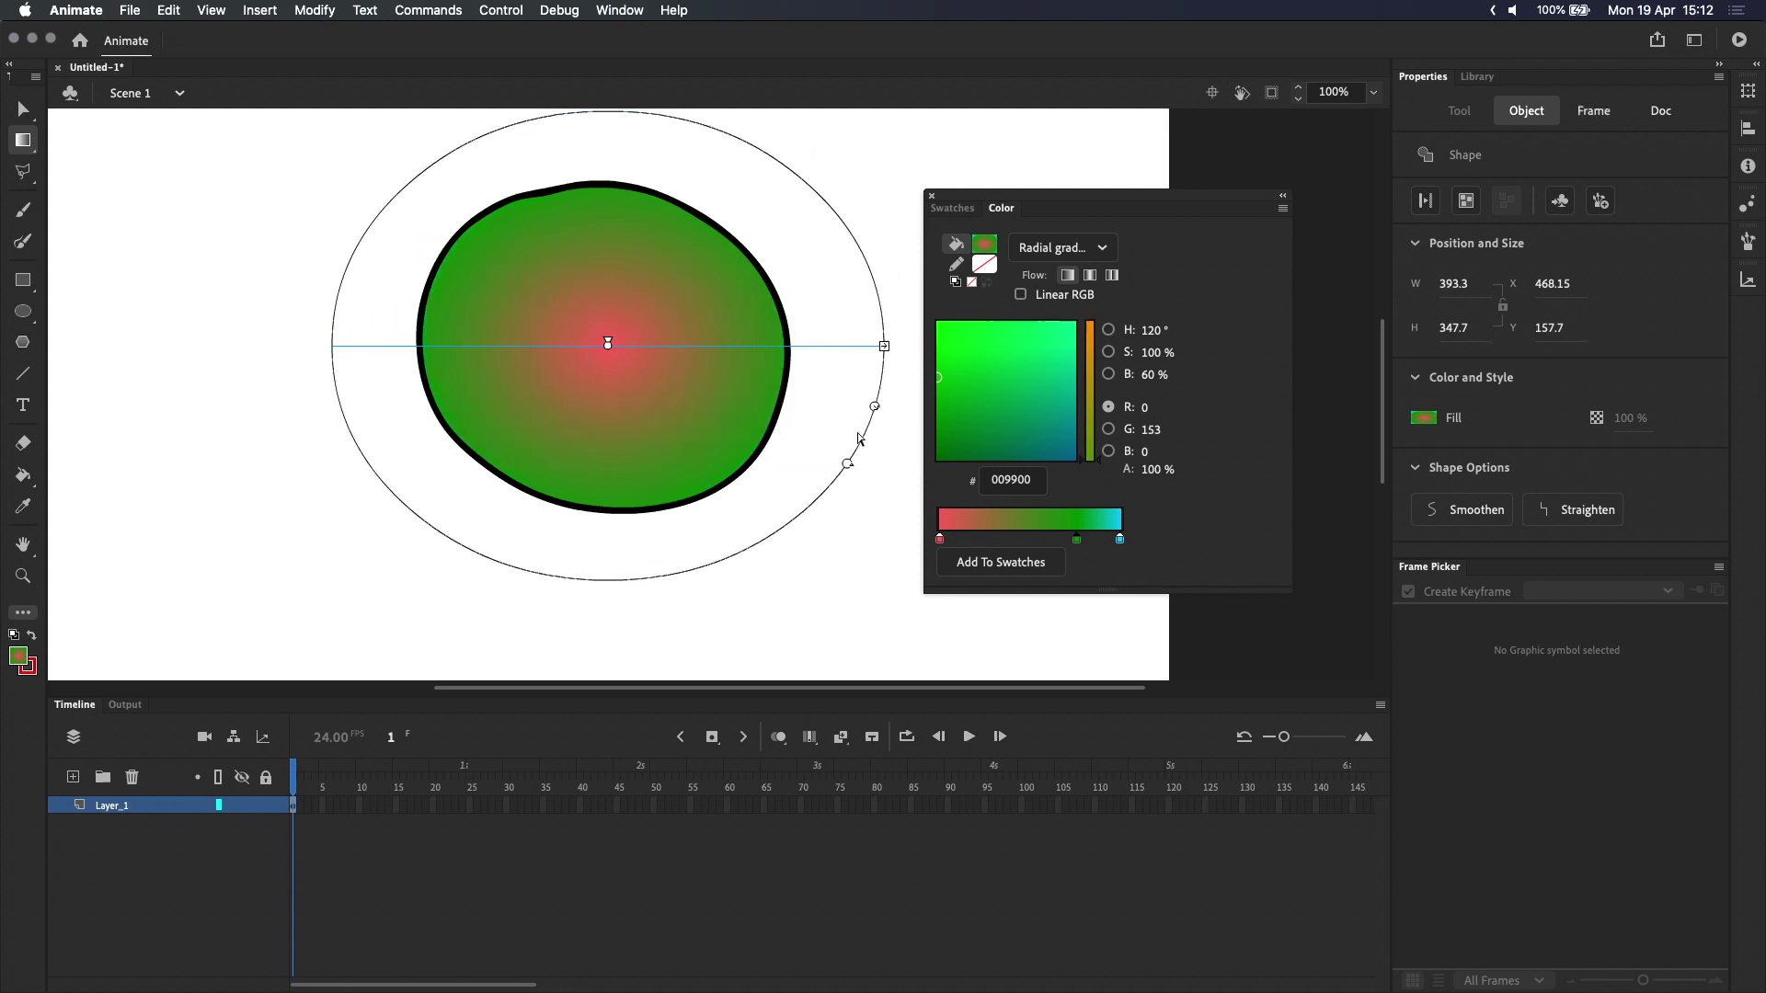